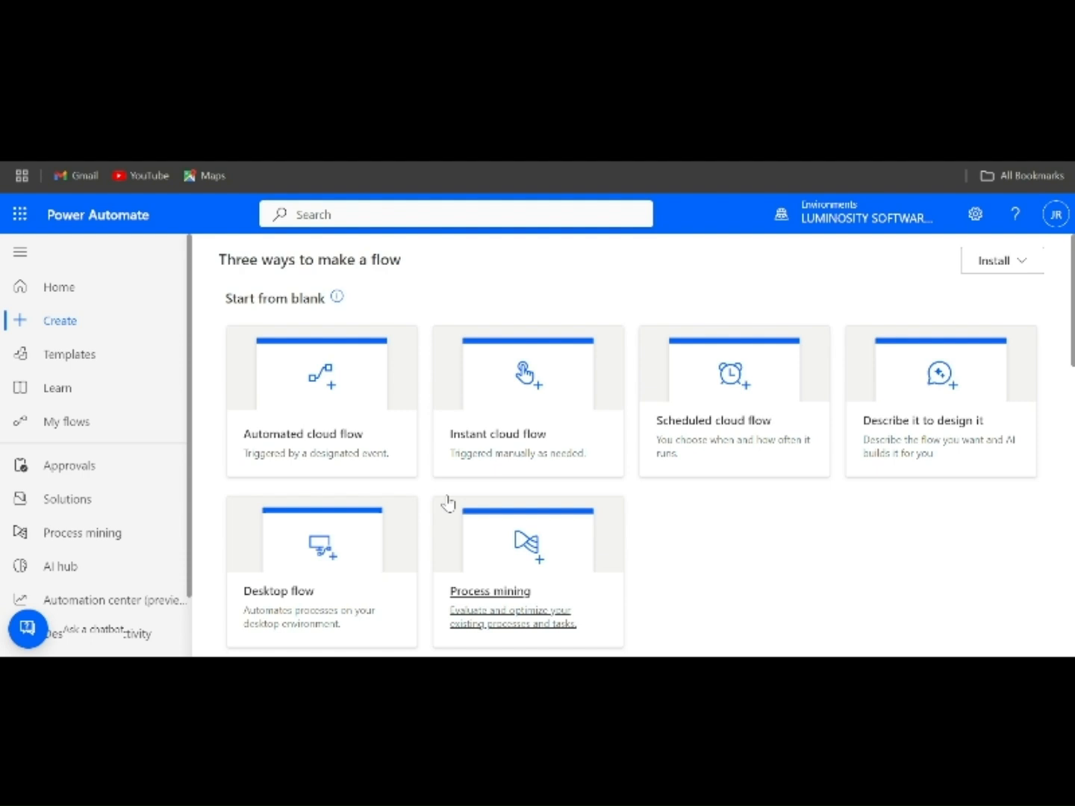
- Start building an automated cloud flow from blank
{"action": "left_click", "coordinate": [309, 442]}
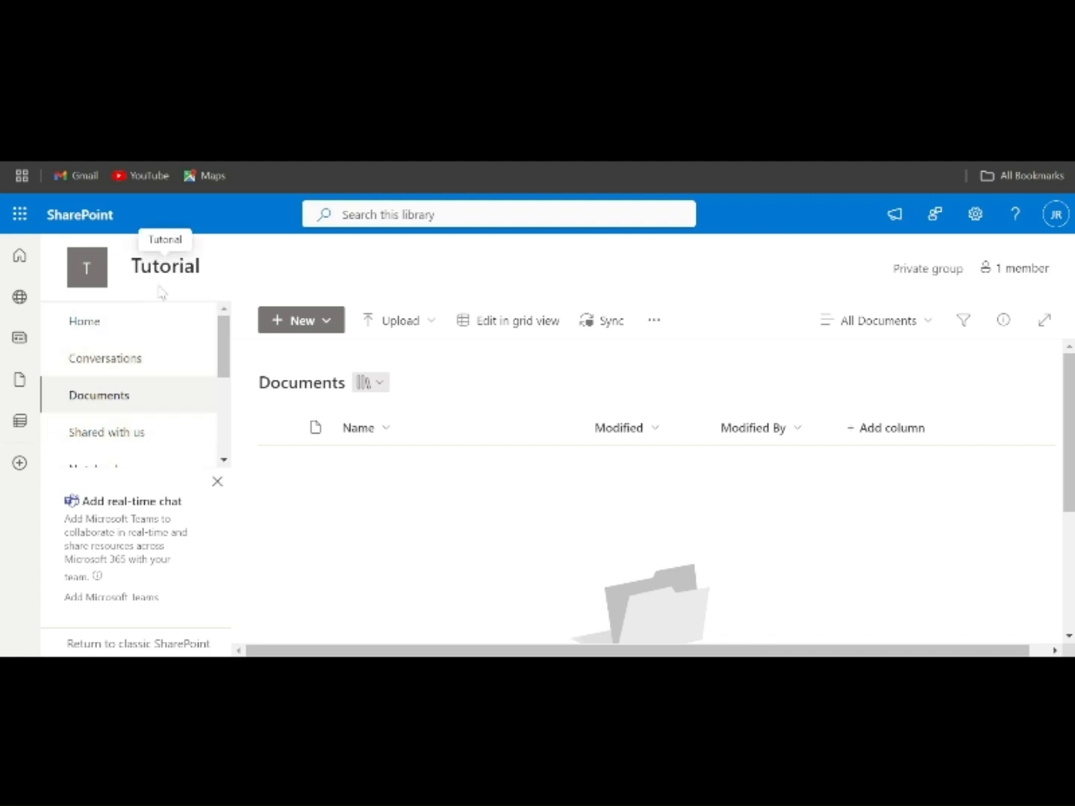
- In SharePoint, create a folder named Uploads in the Tutorial site's Documents library
{"action": "mouse_move", "coordinate": [153, 273]}
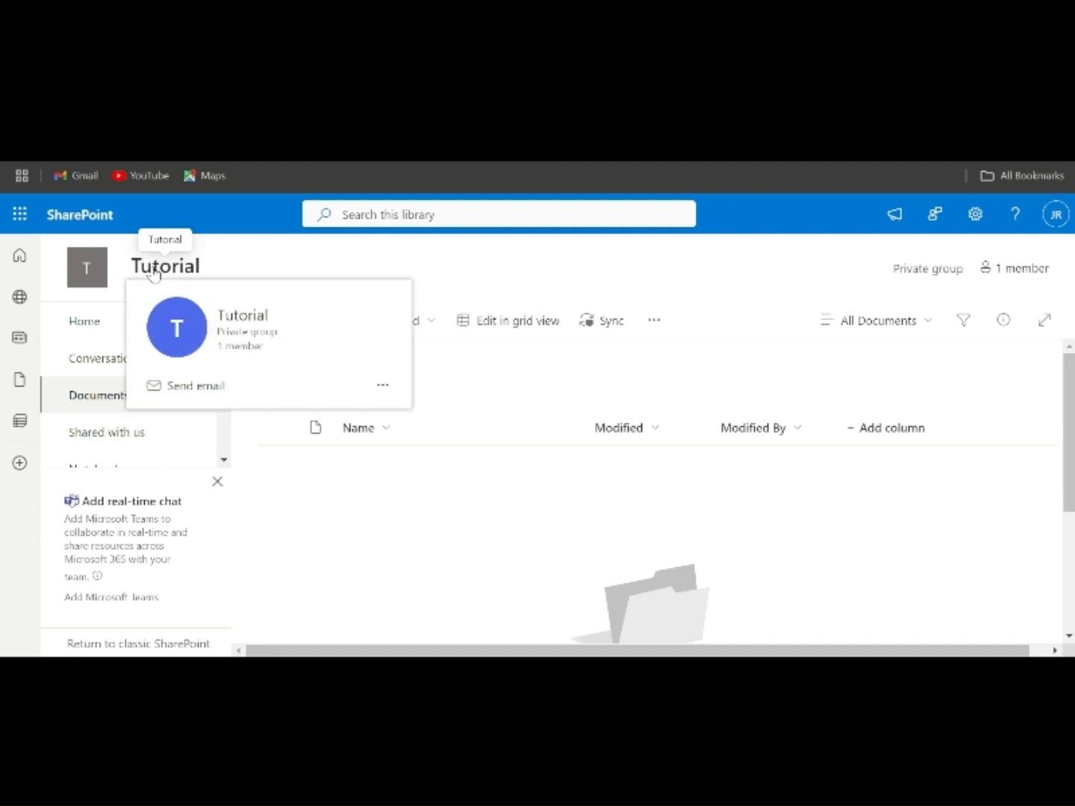
{"action": "left_click", "coordinate": [382, 384]}
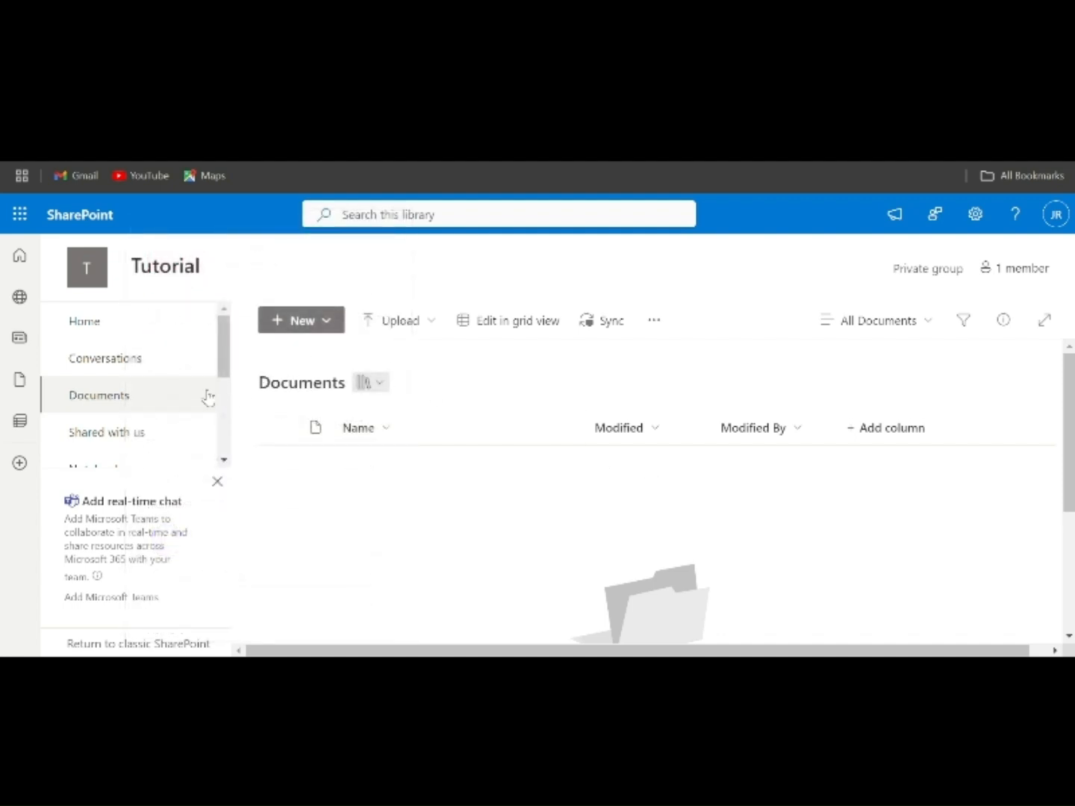
{"action": "left_click", "coordinate": [328, 318]}
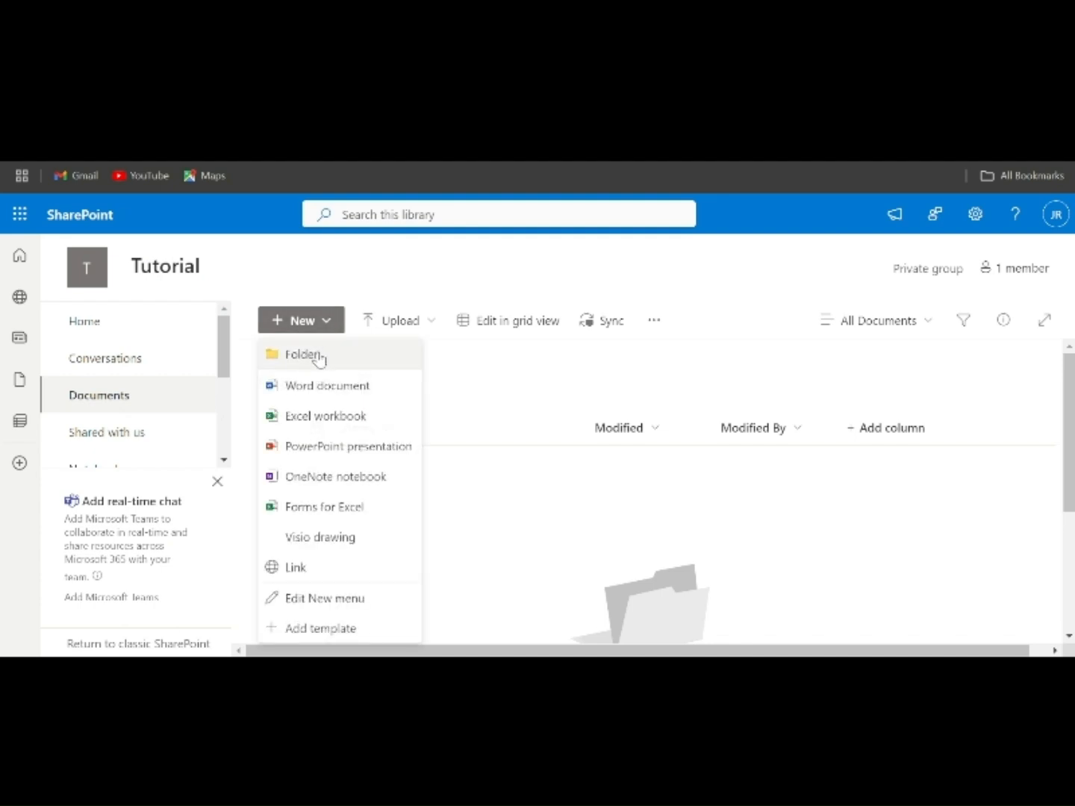
{"action": "left_click", "coordinate": [317, 357]}
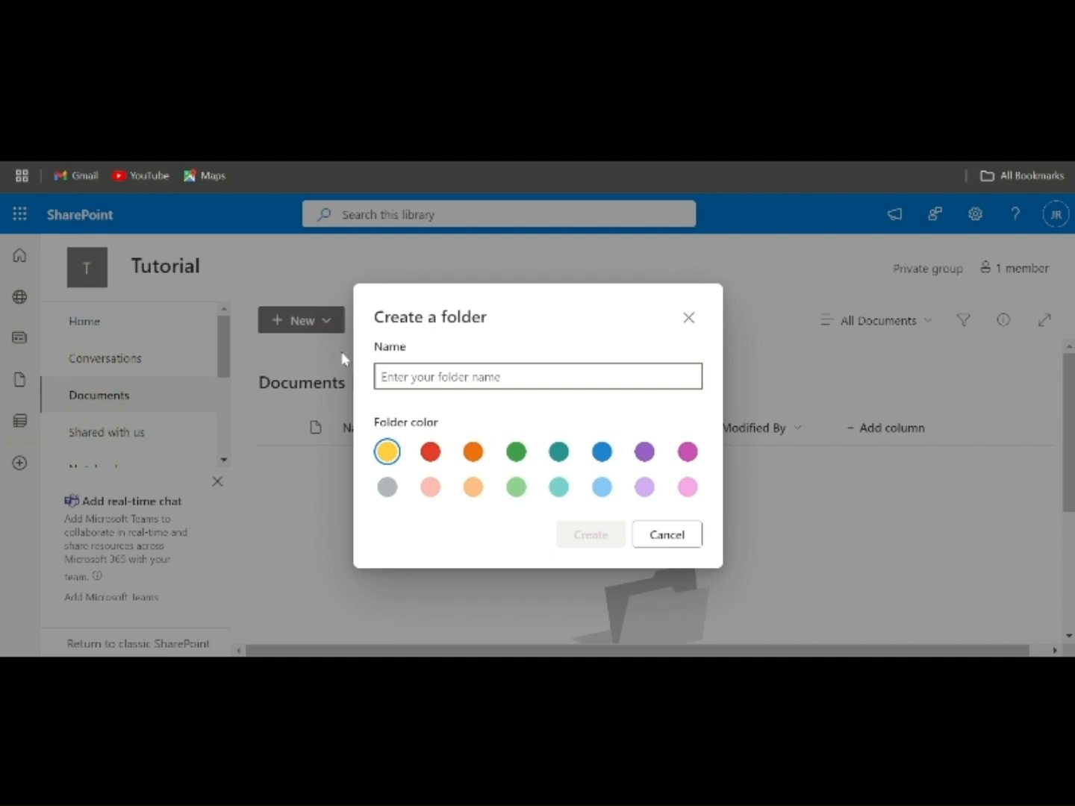
{"action": "type", "text": "Uploads"}
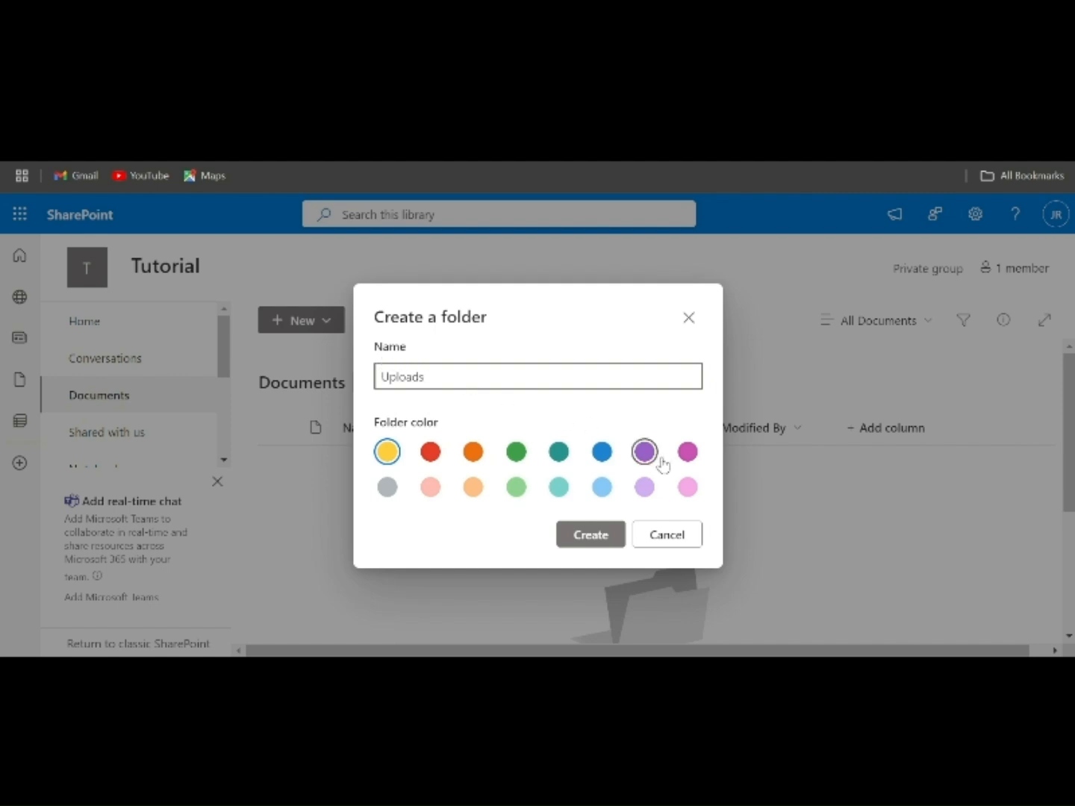
{"action": "left_click", "coordinate": [598, 540]}
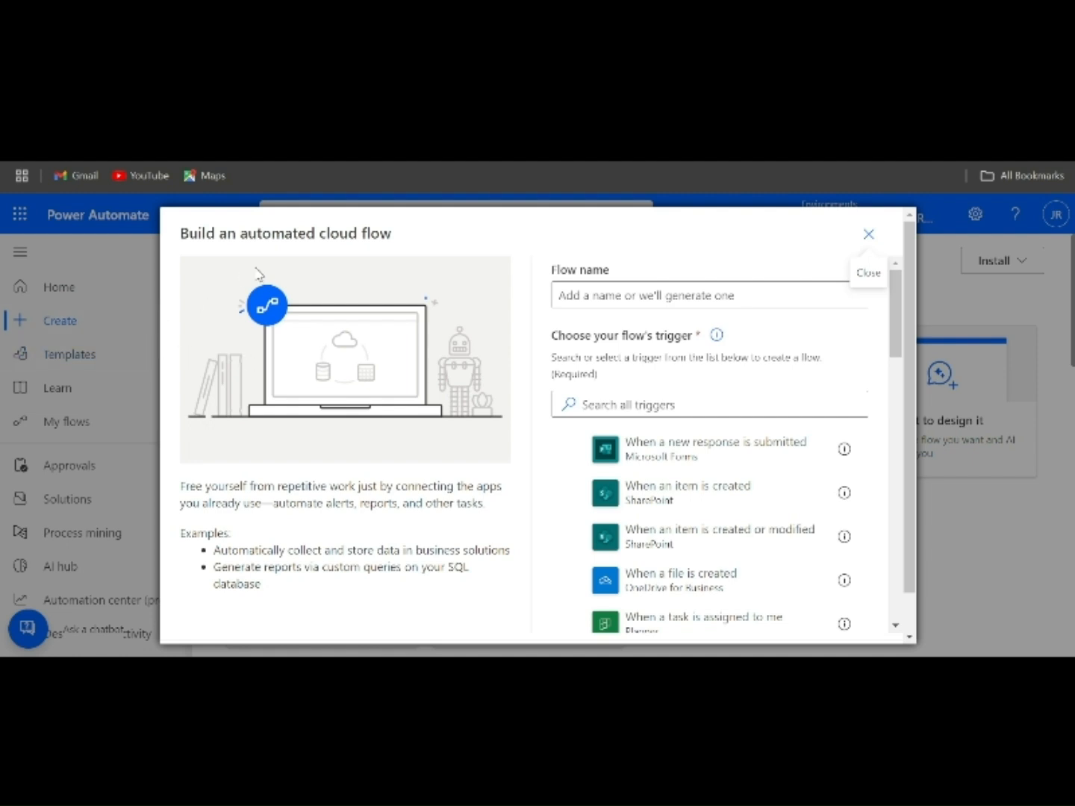
- Enter New File Upload Notification as the name of the automated cloud flow and skip choosing a trigger
{"action": "left_click", "coordinate": [578, 286]}
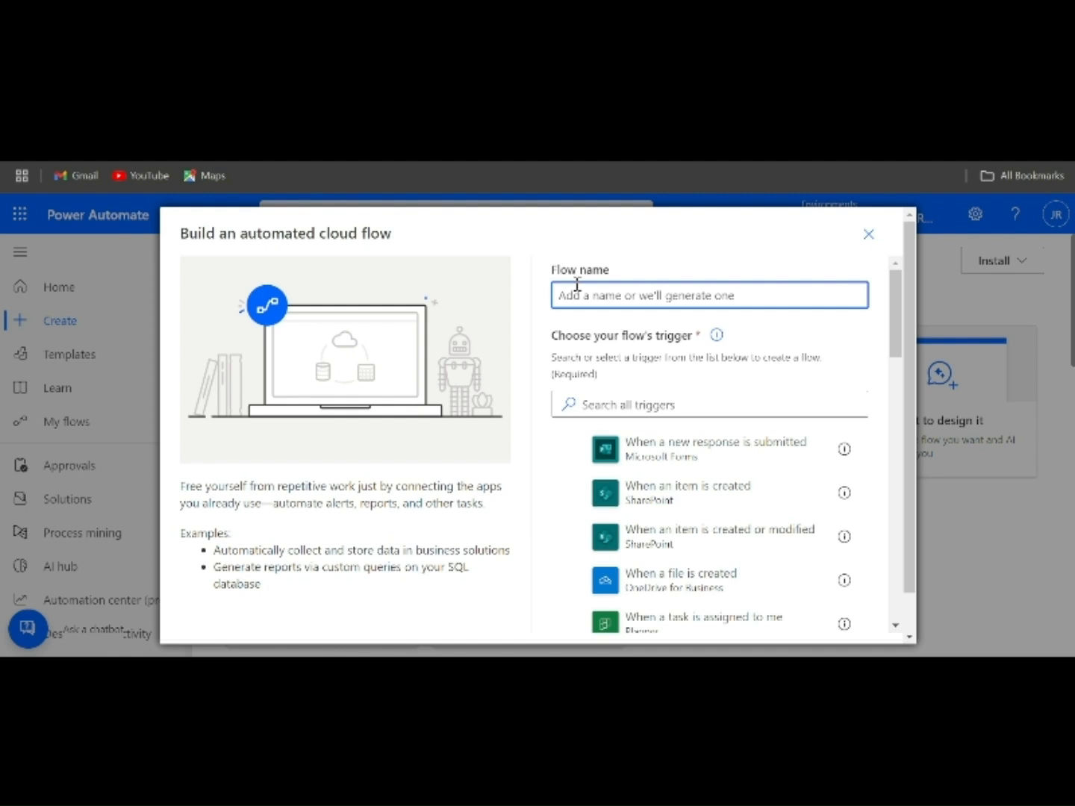
{"action": "type", "text": "New Fil"}
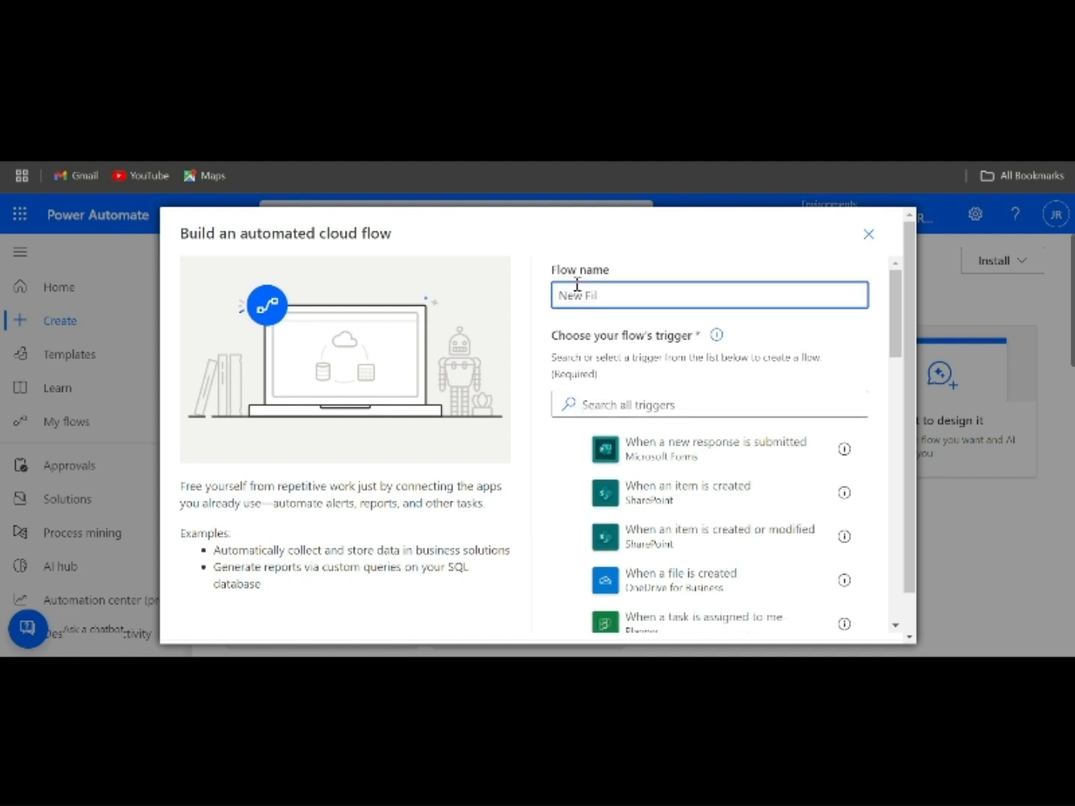
{"action": "type", "text": "e Upload Notification"}
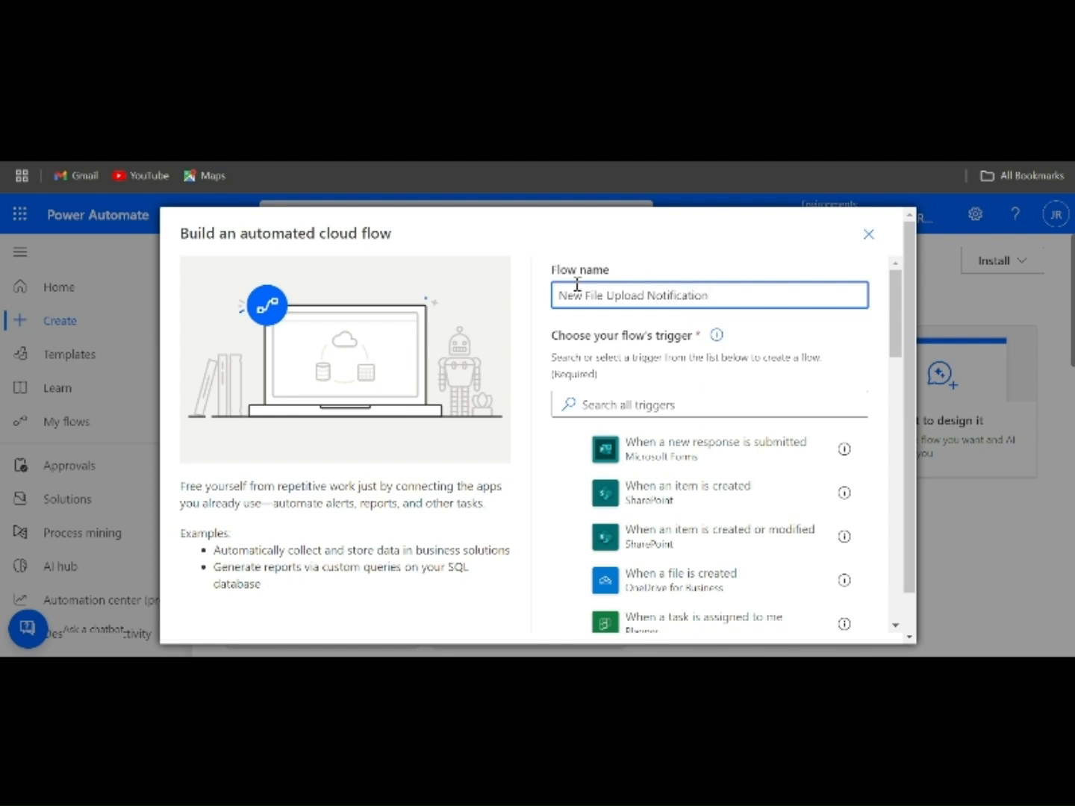
{"action": "scroll", "coordinate": [759, 528], "scroll_direction": "down", "scroll_amount": 12}
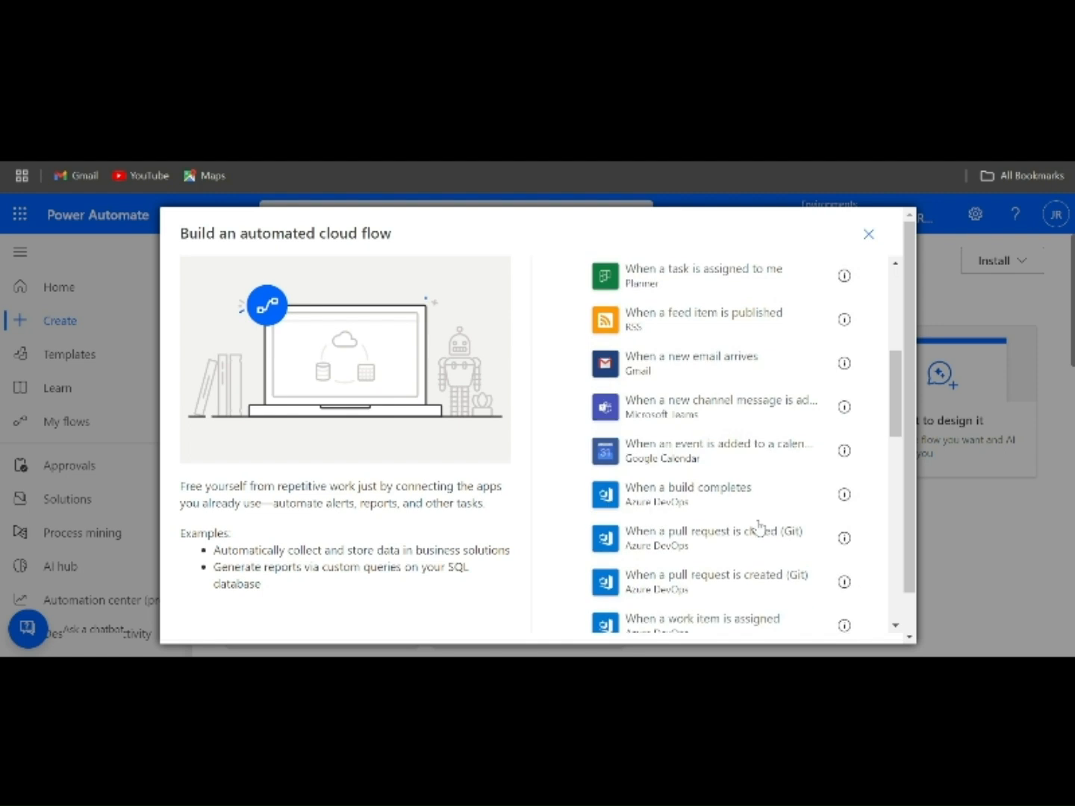
{"action": "scroll", "coordinate": [759, 527], "scroll_direction": "down", "scroll_amount": 2}
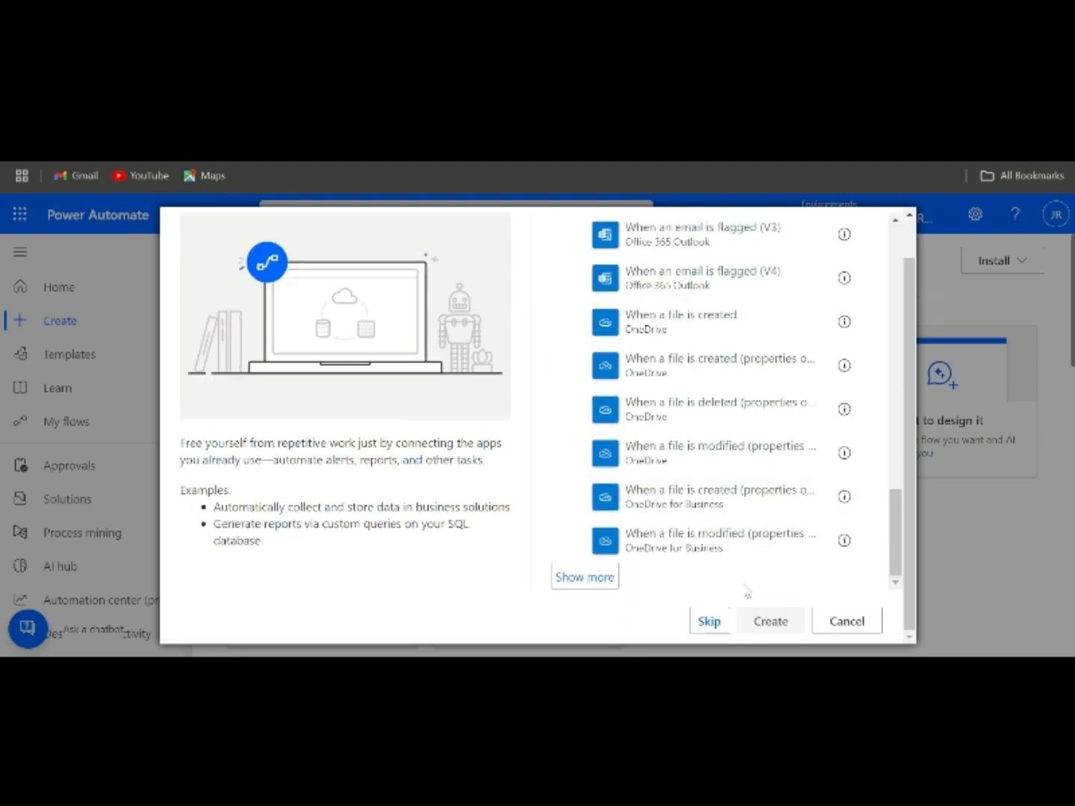
{"action": "left_click", "coordinate": [708, 621]}
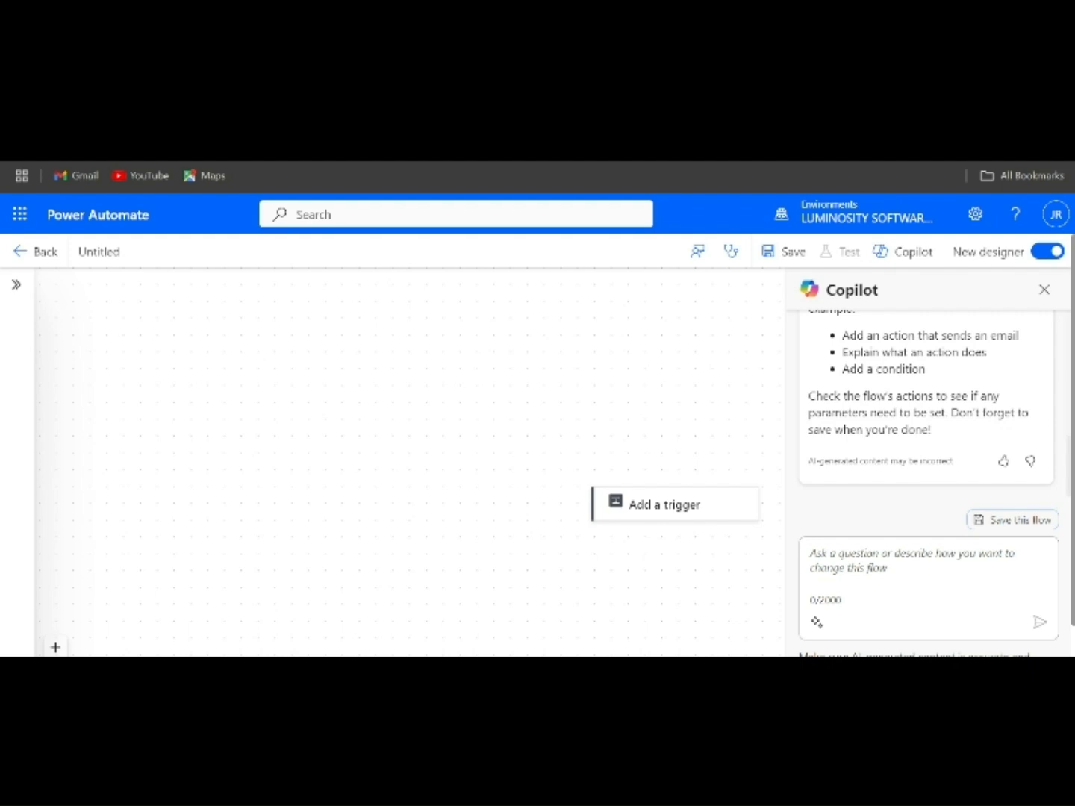
- Add the SharePoint trigger "When a file is created in a folder (deprecated)" to the flow
{"action": "left_click", "coordinate": [633, 516]}
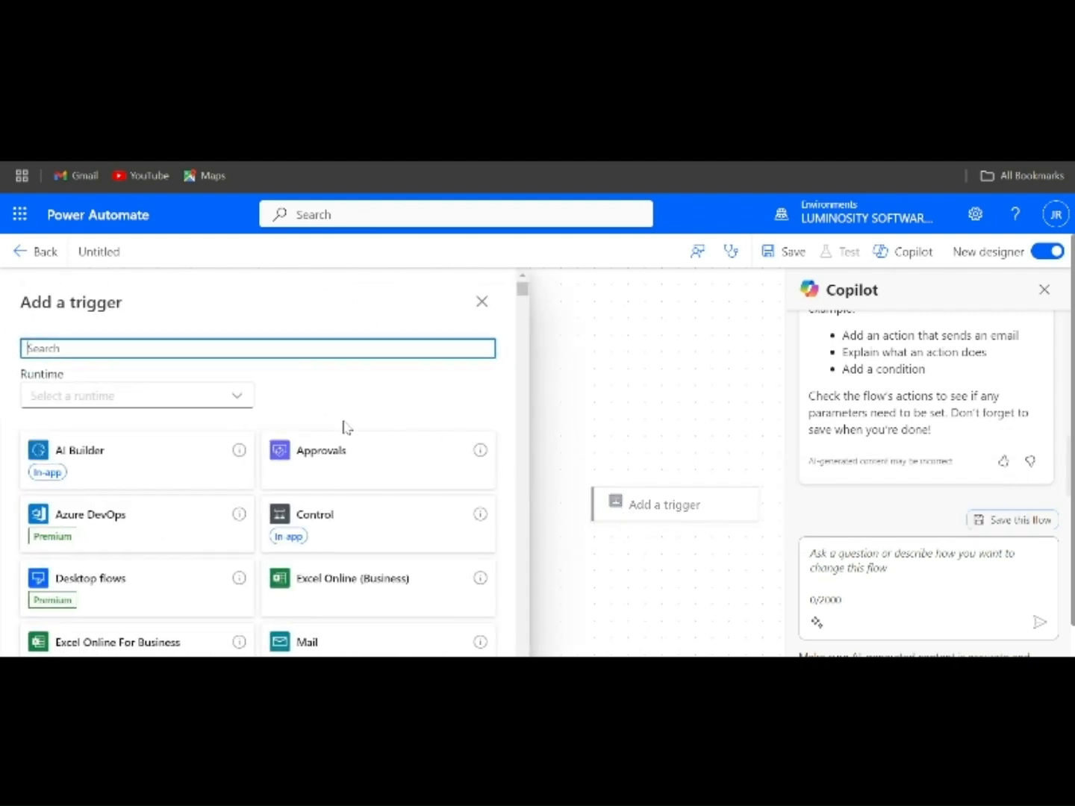
{"action": "type", "text": "When a fi"}
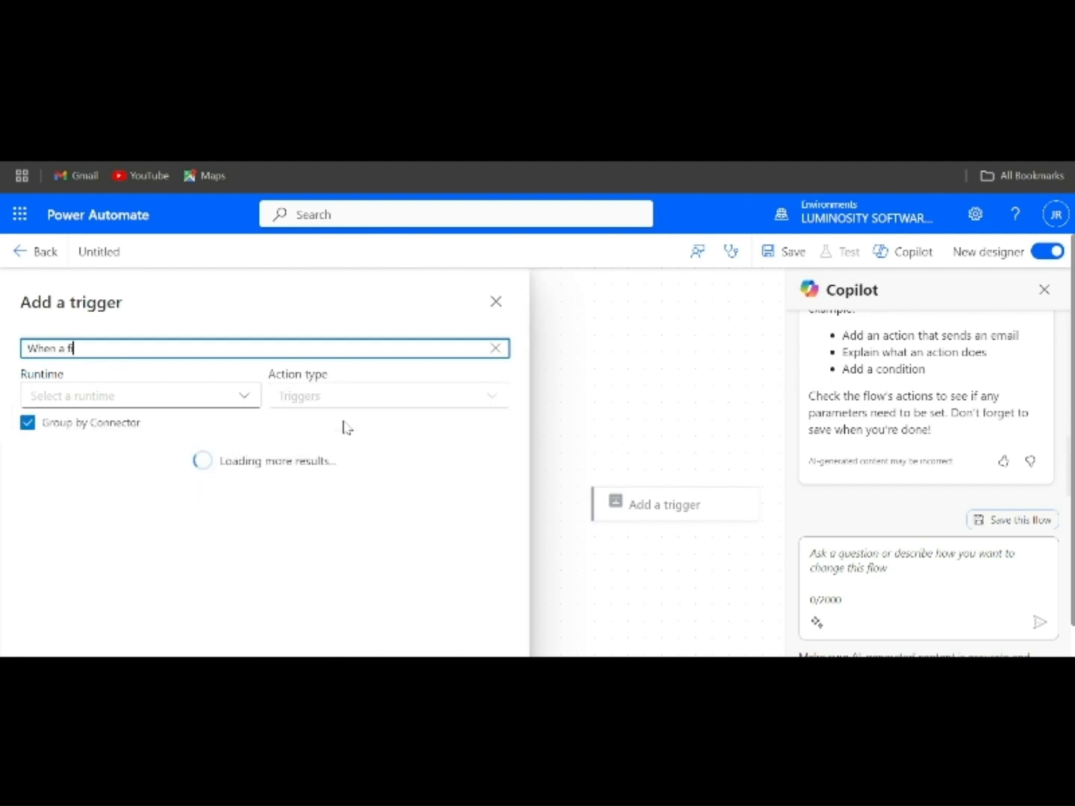
{"action": "type", "text": "le is created in a folder"}
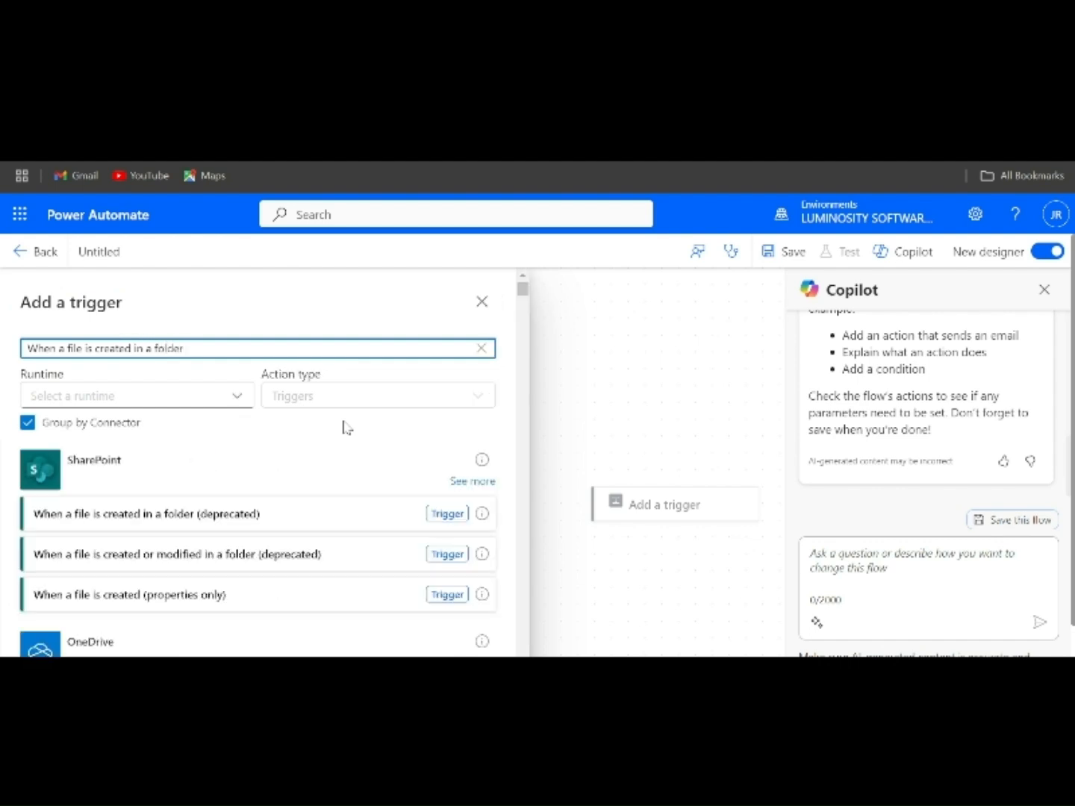
{"action": "left_click", "coordinate": [159, 518]}
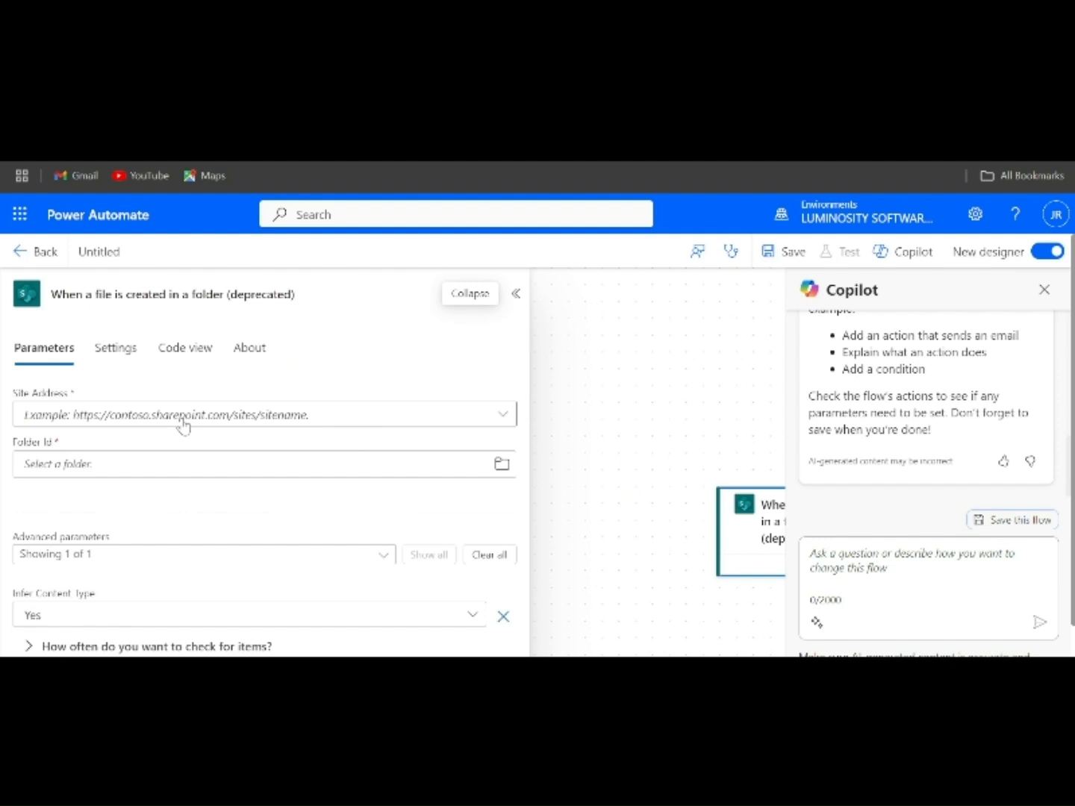
- Set the trigger's site address to the Expenses SharePoint site and its folder to /Shared Documents/Uploads
{"action": "left_click", "coordinate": [181, 420]}
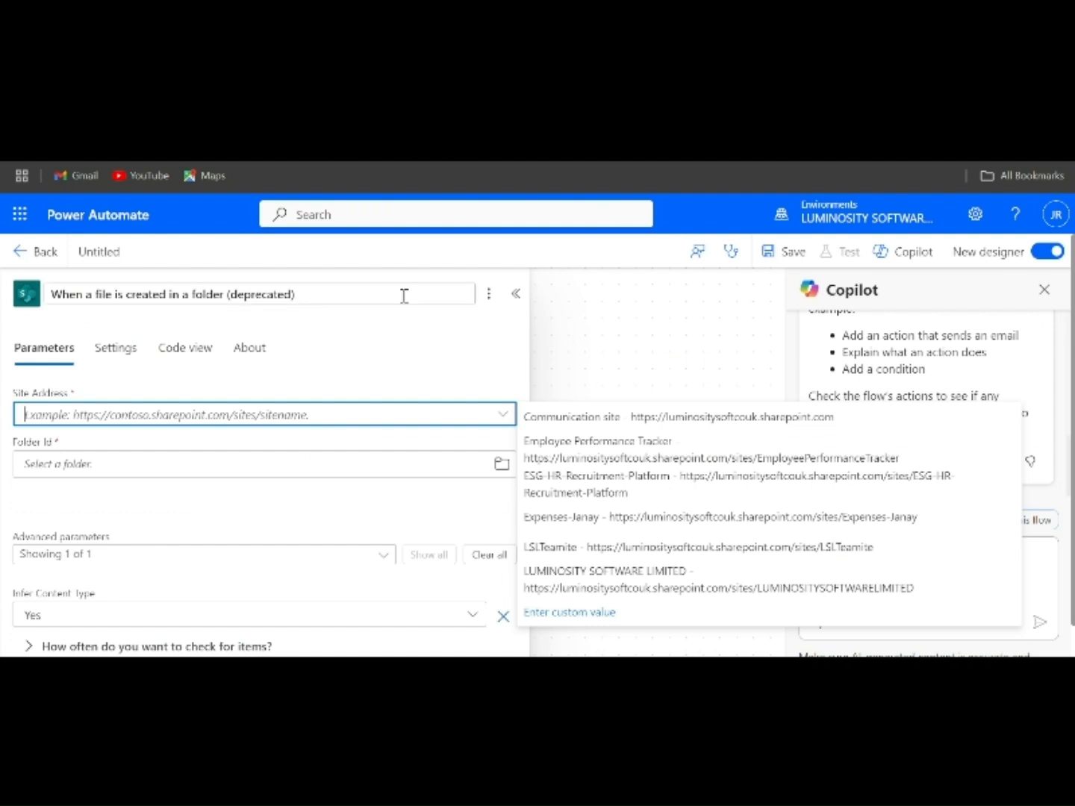
{"action": "left_click", "coordinate": [566, 516]}
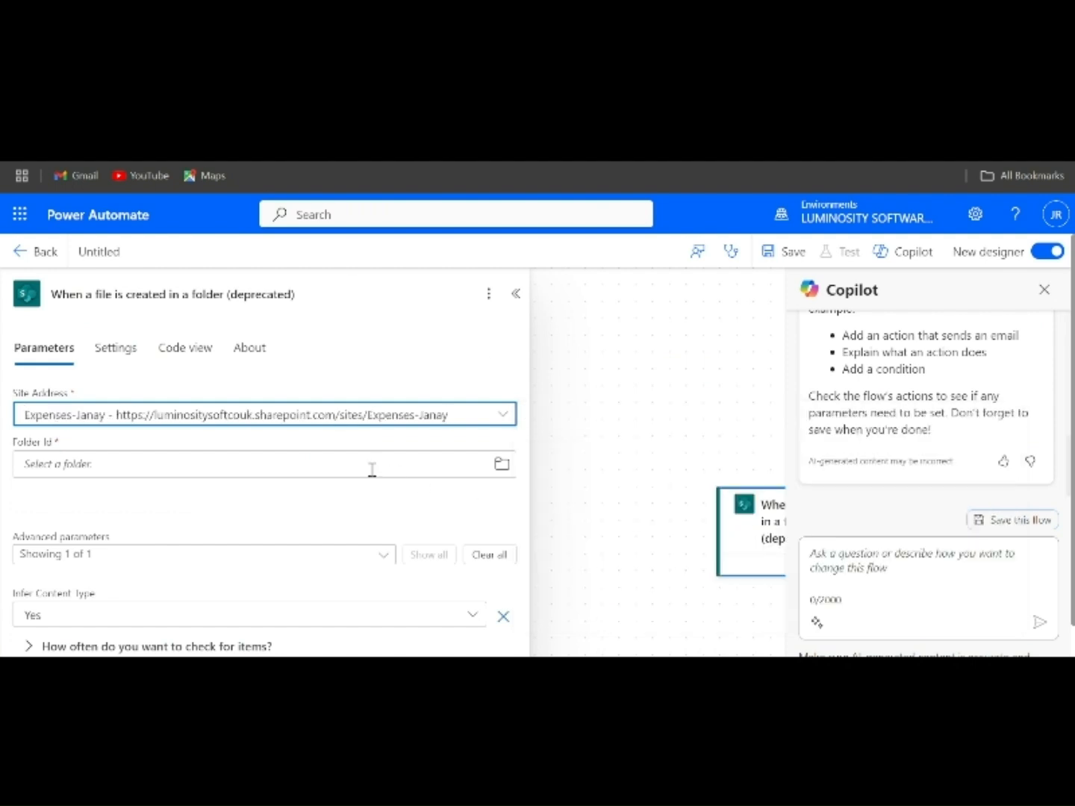
{"action": "left_click", "coordinate": [502, 464]}
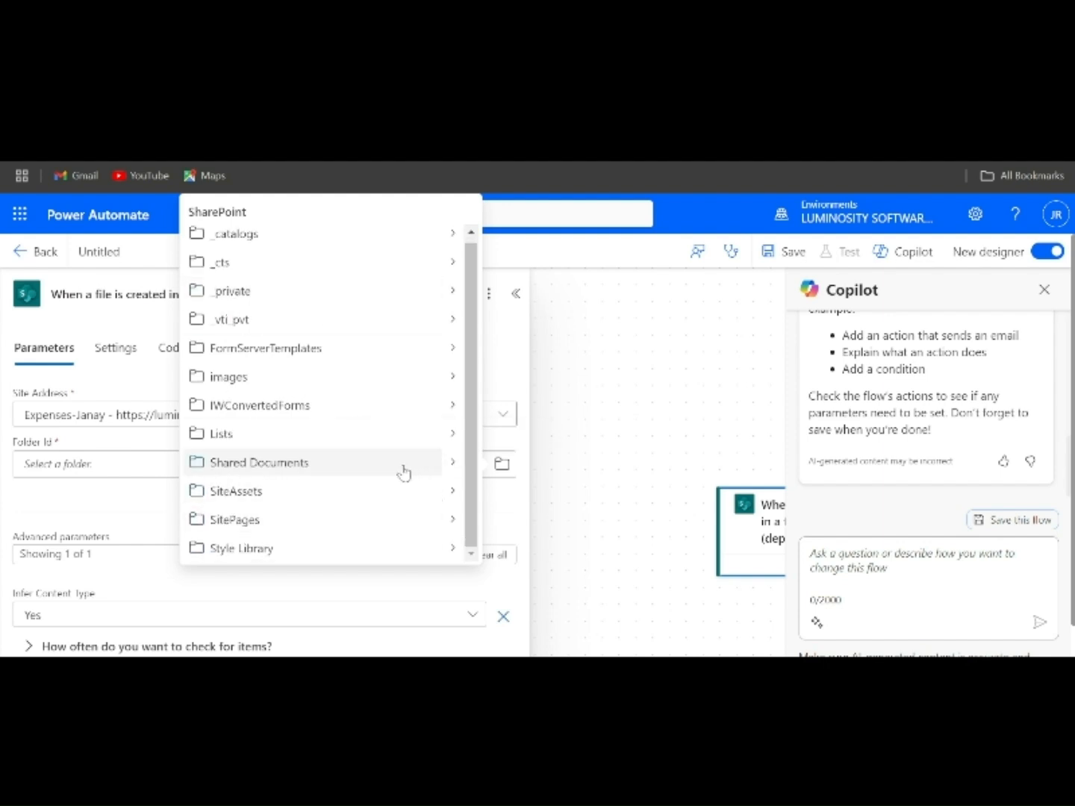
{"action": "left_click", "coordinate": [453, 463]}
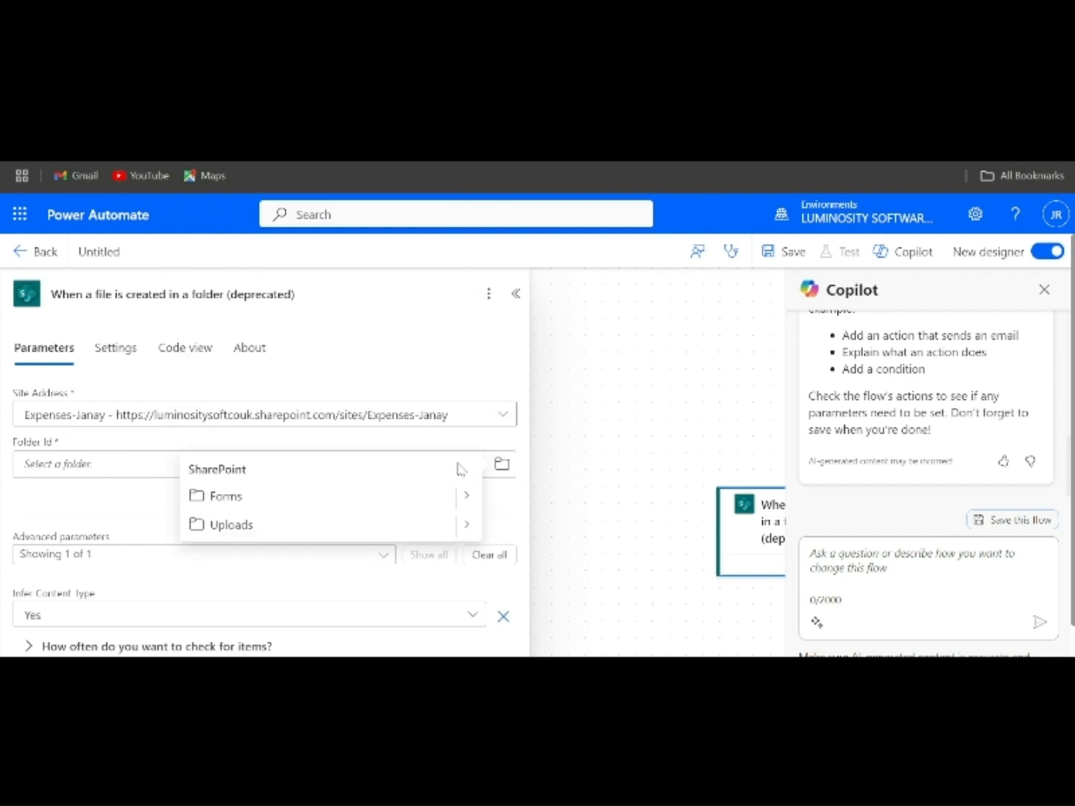
{"action": "left_click", "coordinate": [365, 527]}
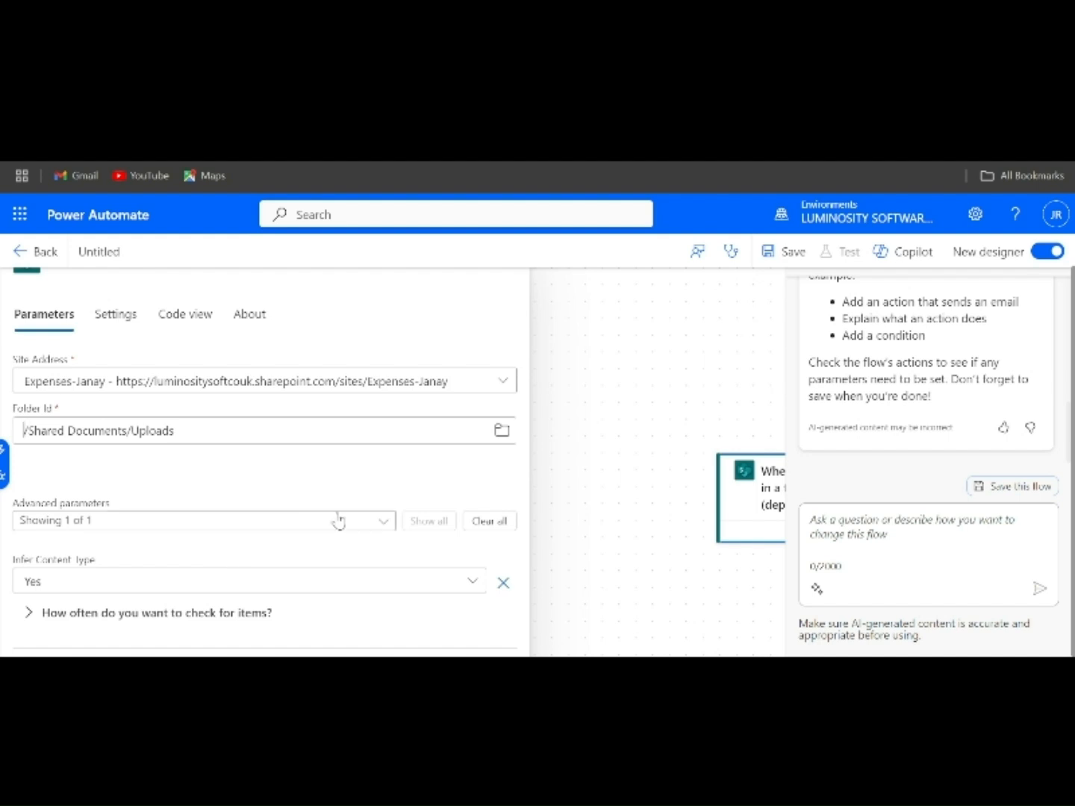
{"action": "left_click", "coordinate": [592, 453]}
- Search for a "Send an email" action to insert after the trigger, then clear the search
{"action": "left_click_drag", "start_coordinate": [590, 449], "coordinate": [330, 446]}
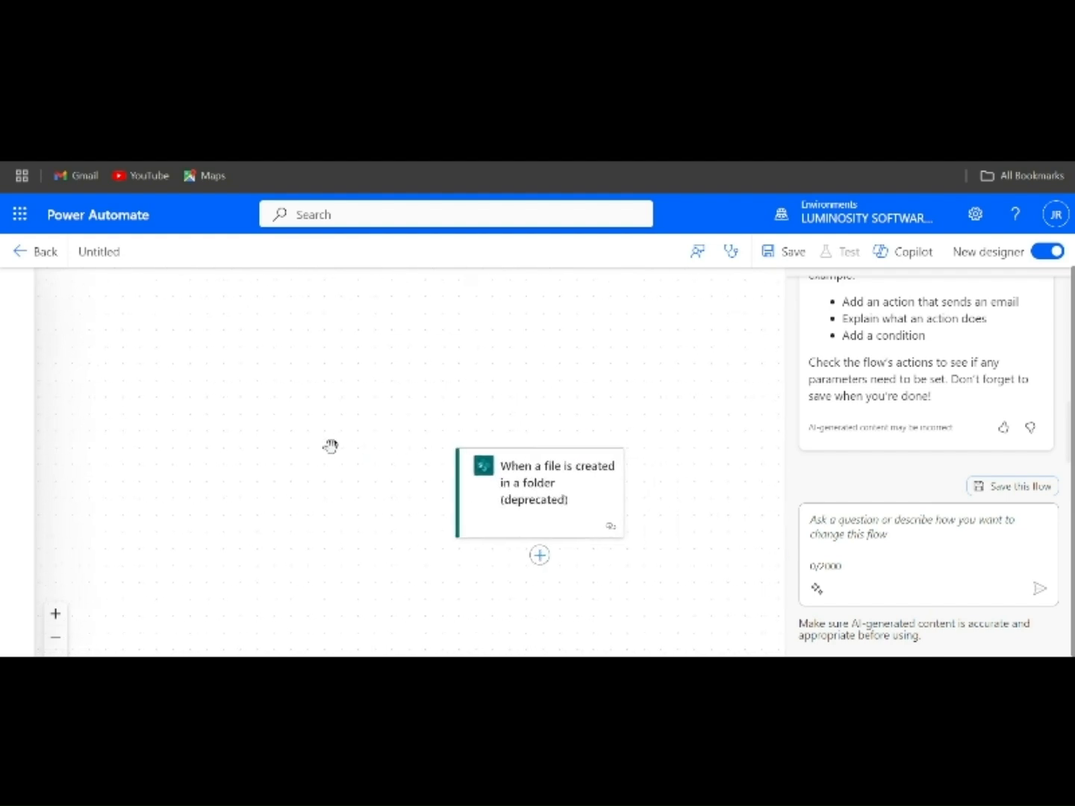
{"action": "left_click", "coordinate": [539, 558]}
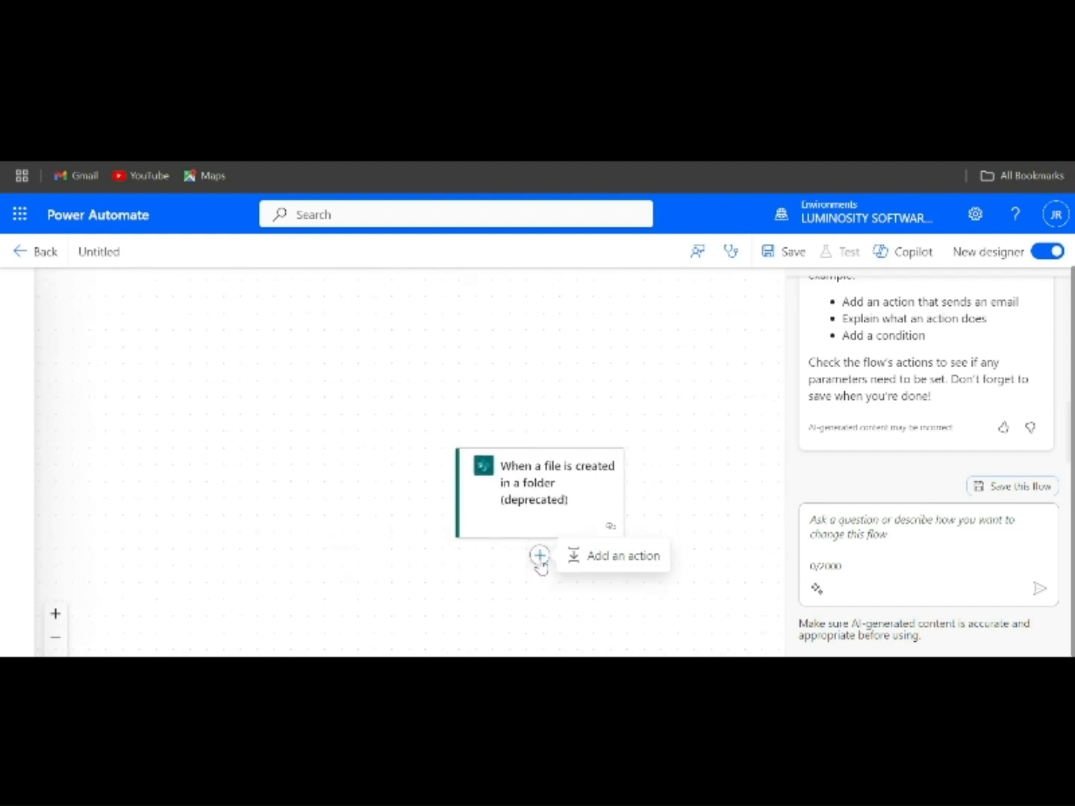
{"action": "left_click", "coordinate": [583, 558]}
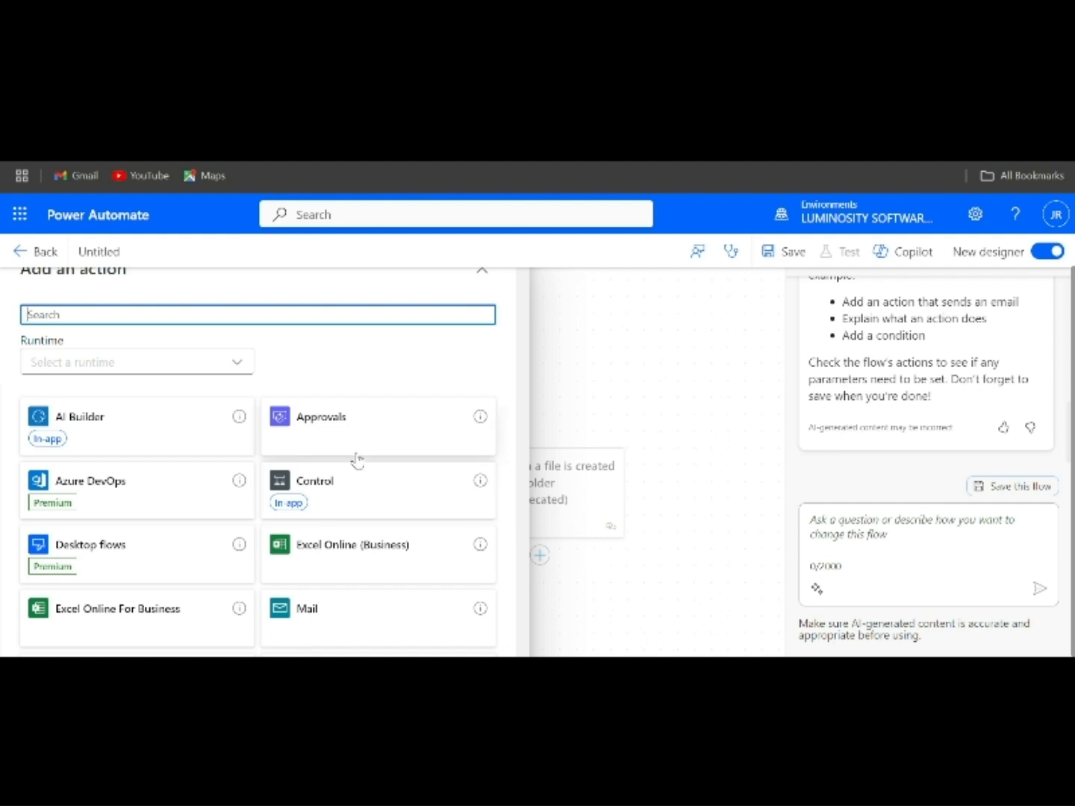
{"action": "type", "text": "Send an "}
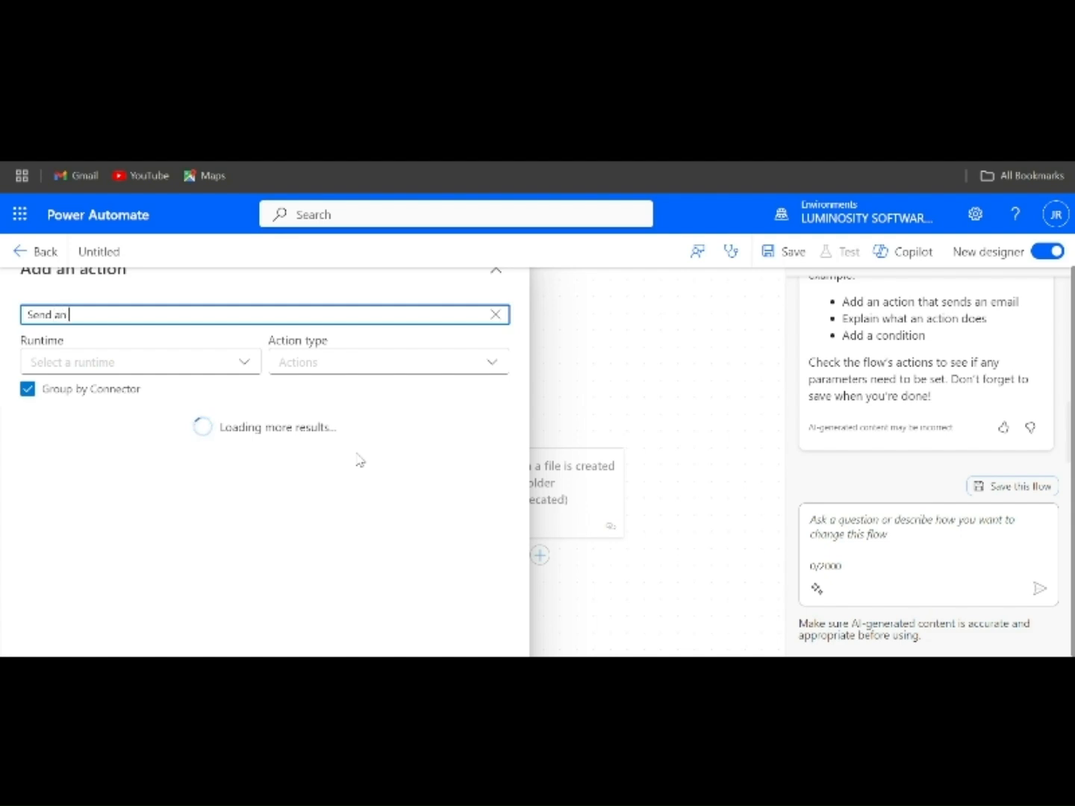
{"action": "type", "text": "email"}
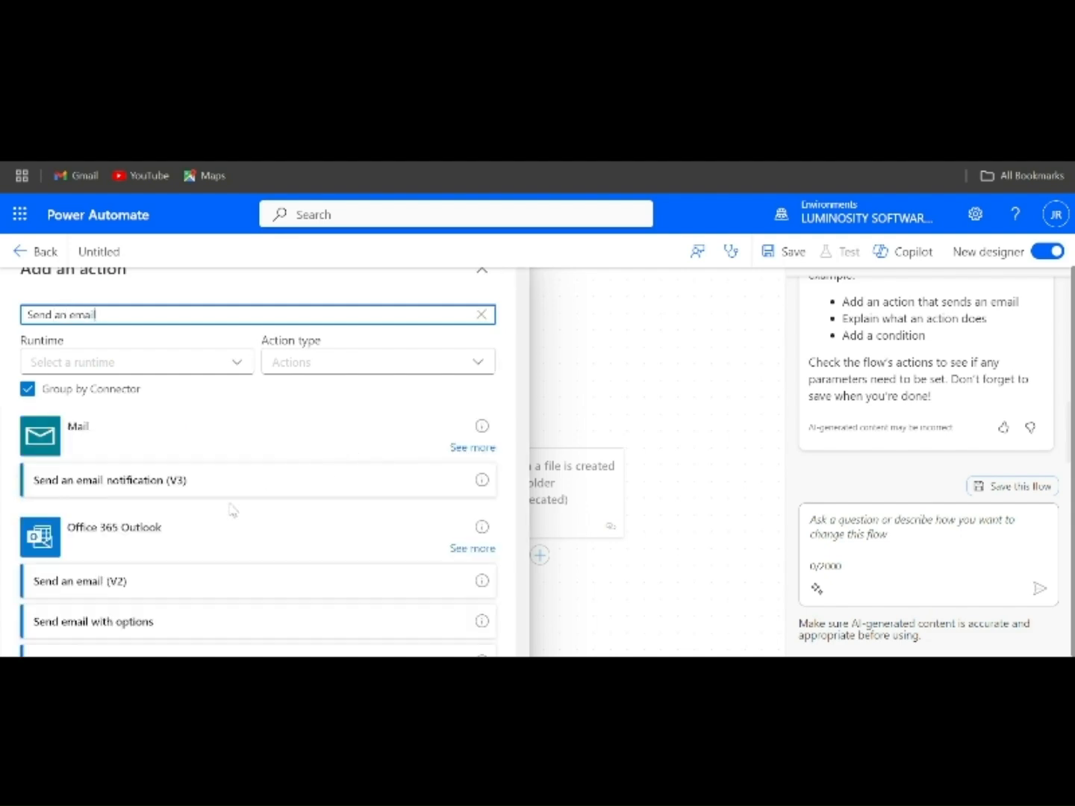
{"action": "scroll", "coordinate": [231, 510], "scroll_direction": "down", "scroll_amount": 1}
{"action": "scroll", "coordinate": [233, 510], "scroll_direction": "down", "scroll_amount": 1}
{"action": "scroll", "coordinate": [163, 537], "scroll_direction": "up", "scroll_amount": 1}
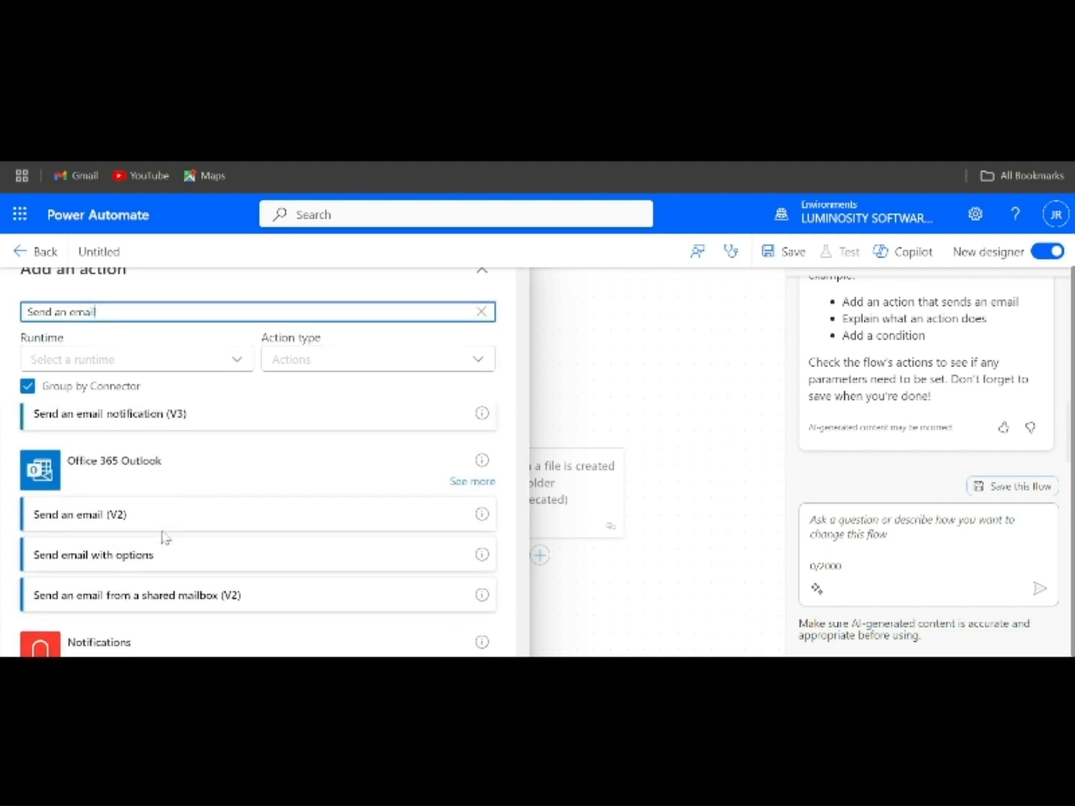
{"action": "key", "text": "BackSpace"}
{"action": "key", "text": "BackSpace"}
{"action": "key", "text": "BackSpace"}
{"action": "key", "text": "BackSpace"}
{"action": "key", "text": "BackSpace"}
{"action": "key", "text": "BackSpace"}
{"action": "key", "text": "BackSpace"}
{"action": "key", "text": "BackSpace"}
{"action": "key", "text": "BackSpace"}
{"action": "key", "text": "BackSpace"}
{"action": "key", "text": "BackSpace"}
{"action": "key", "text": "BackSpace"}
{"action": "key", "text": "BackSpace"}
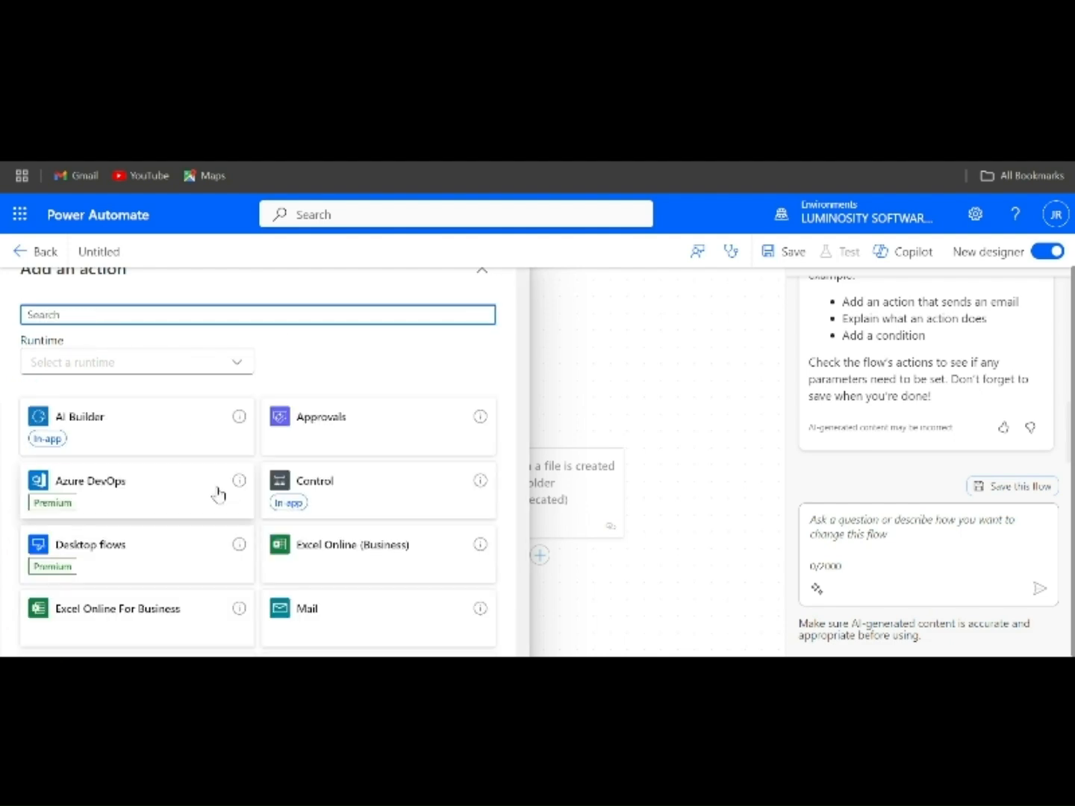
- Search the actions for Gmail and add the Gmail "Reply to email (V2)" action after the trigger
{"action": "type", "text": "Gmail"}
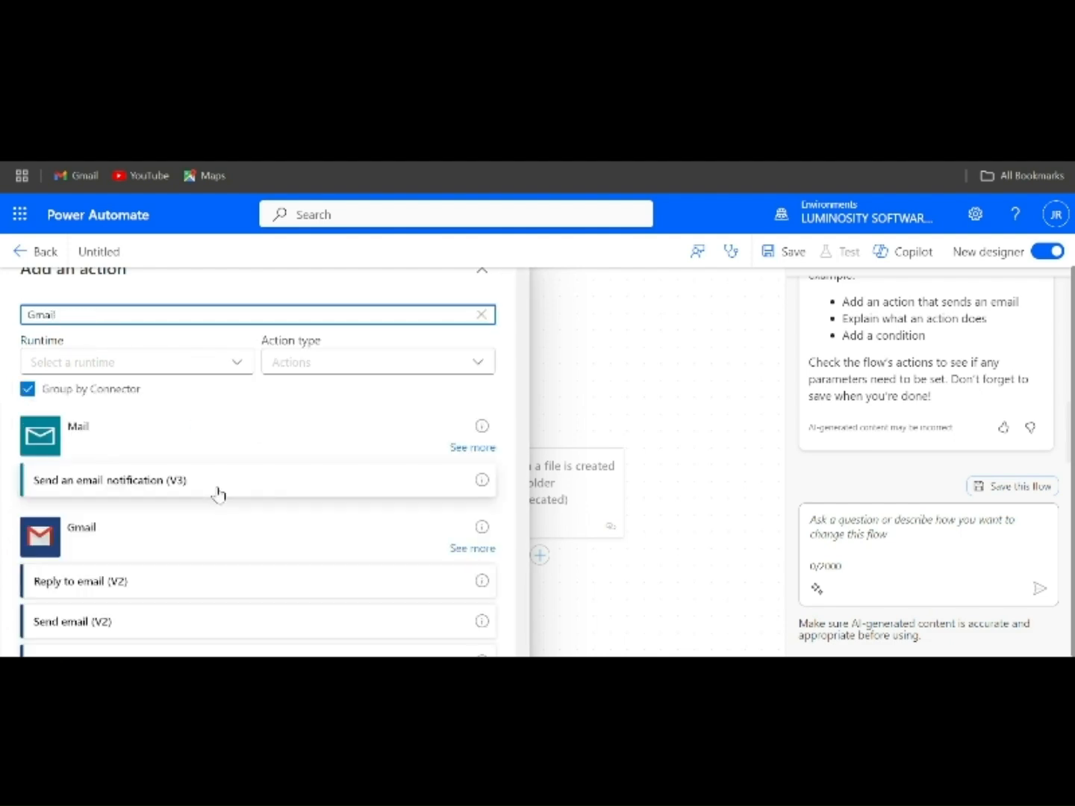
{"action": "scroll", "coordinate": [146, 560], "scroll_direction": "down", "scroll_amount": 1}
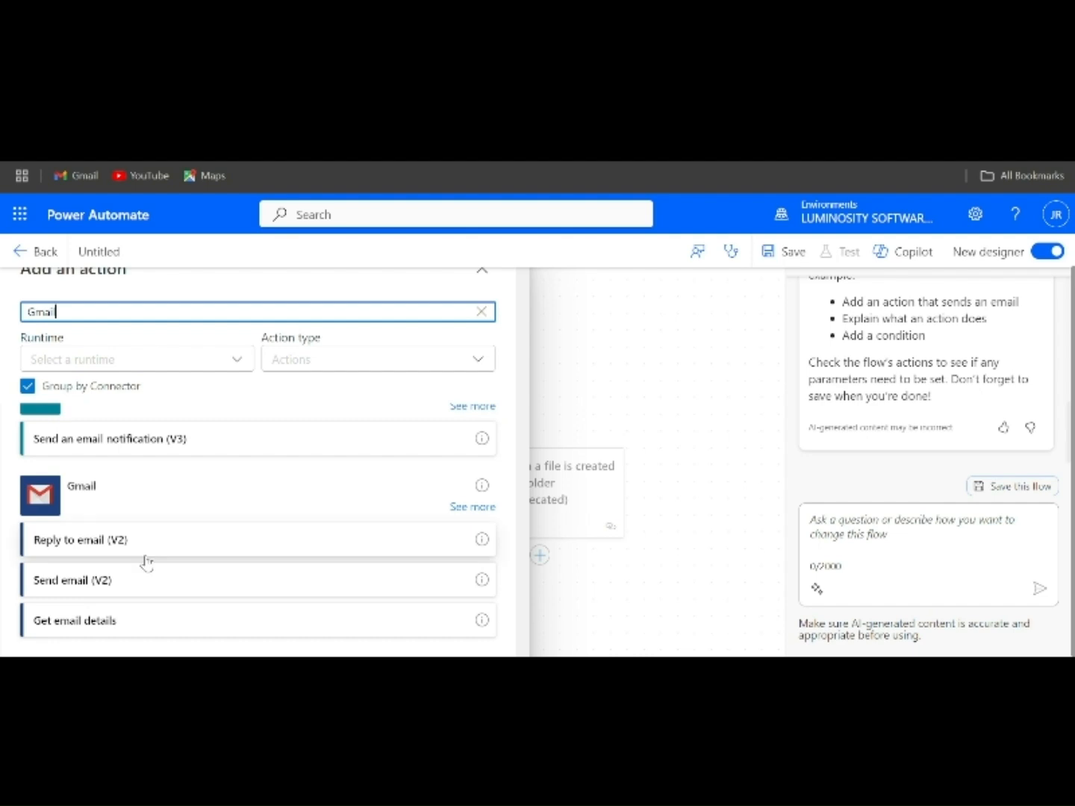
{"action": "left_click", "coordinate": [96, 540]}
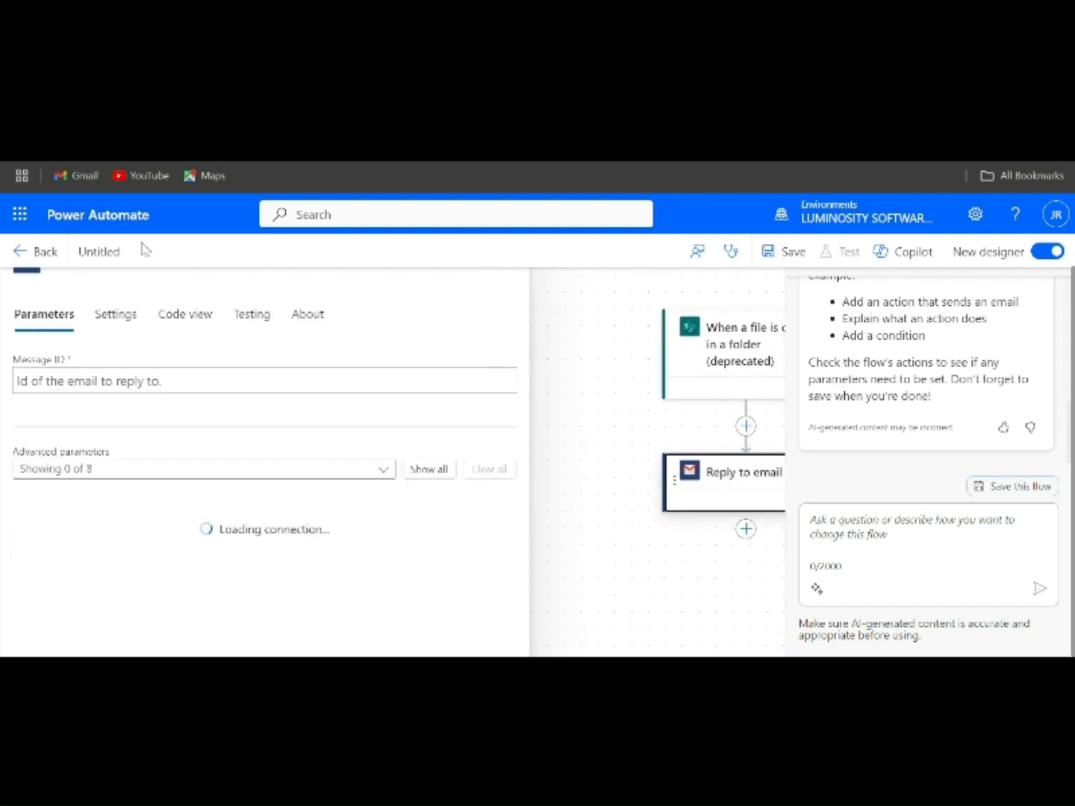
- Delete the "Reply to email (V2)" action from the flow
{"action": "right_click", "coordinate": [733, 477]}
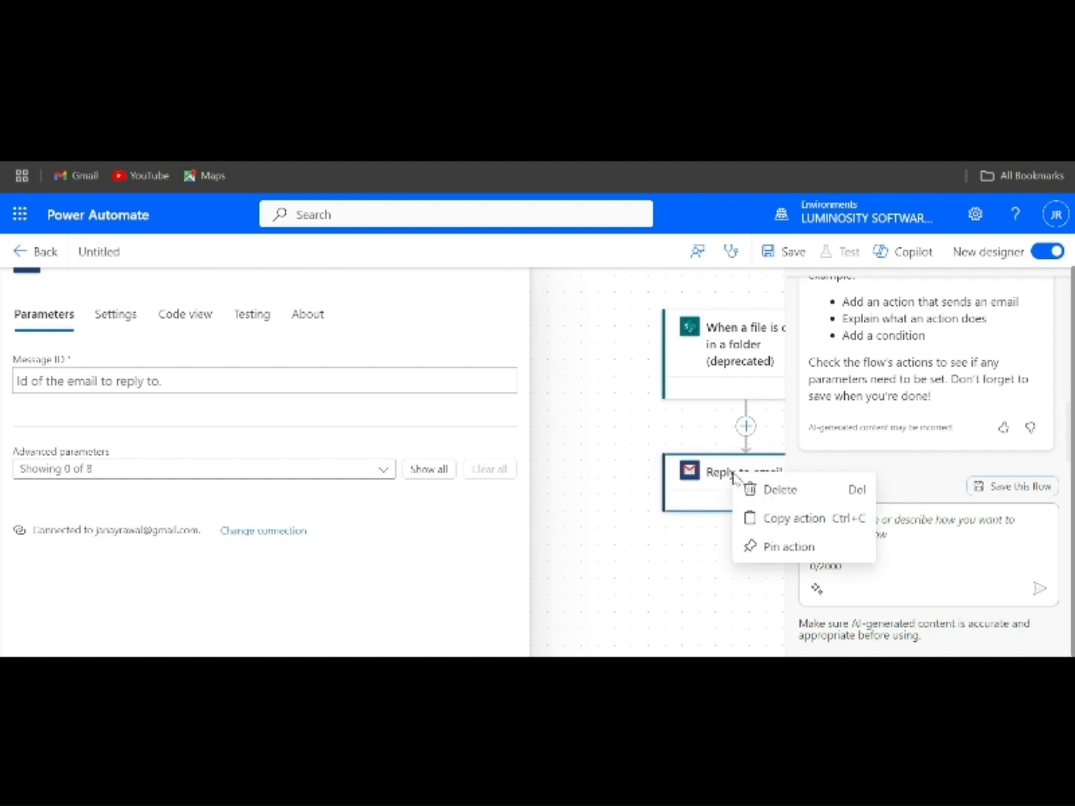
{"action": "left_click", "coordinate": [761, 491]}
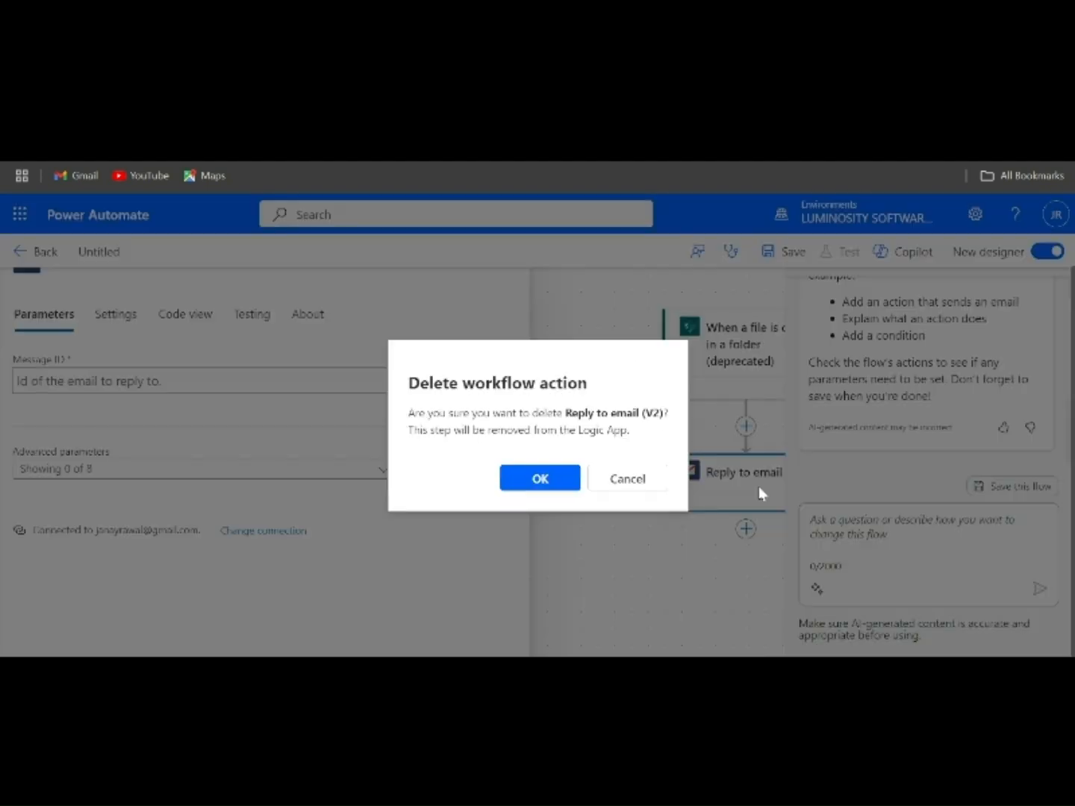
{"action": "left_click", "coordinate": [567, 479]}
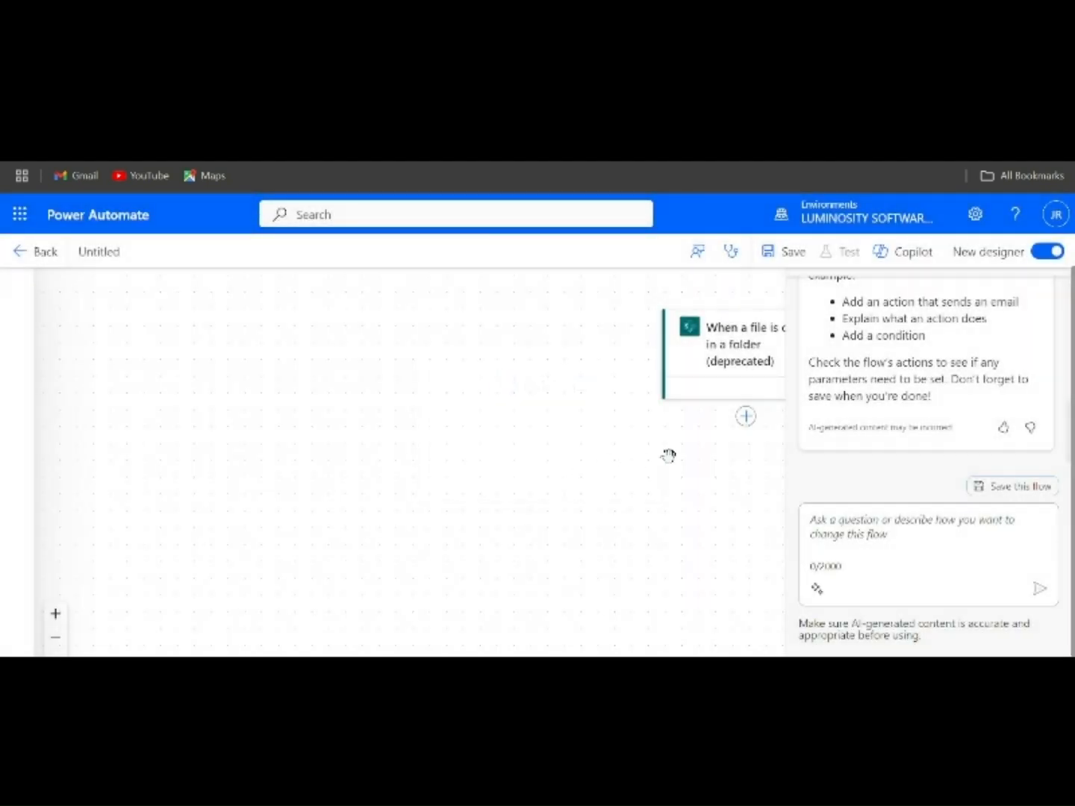
- Search the actions for Gmail and add the Gmail "Send email (V2)" action after the file-created trigger
{"action": "left_click", "coordinate": [746, 417]}
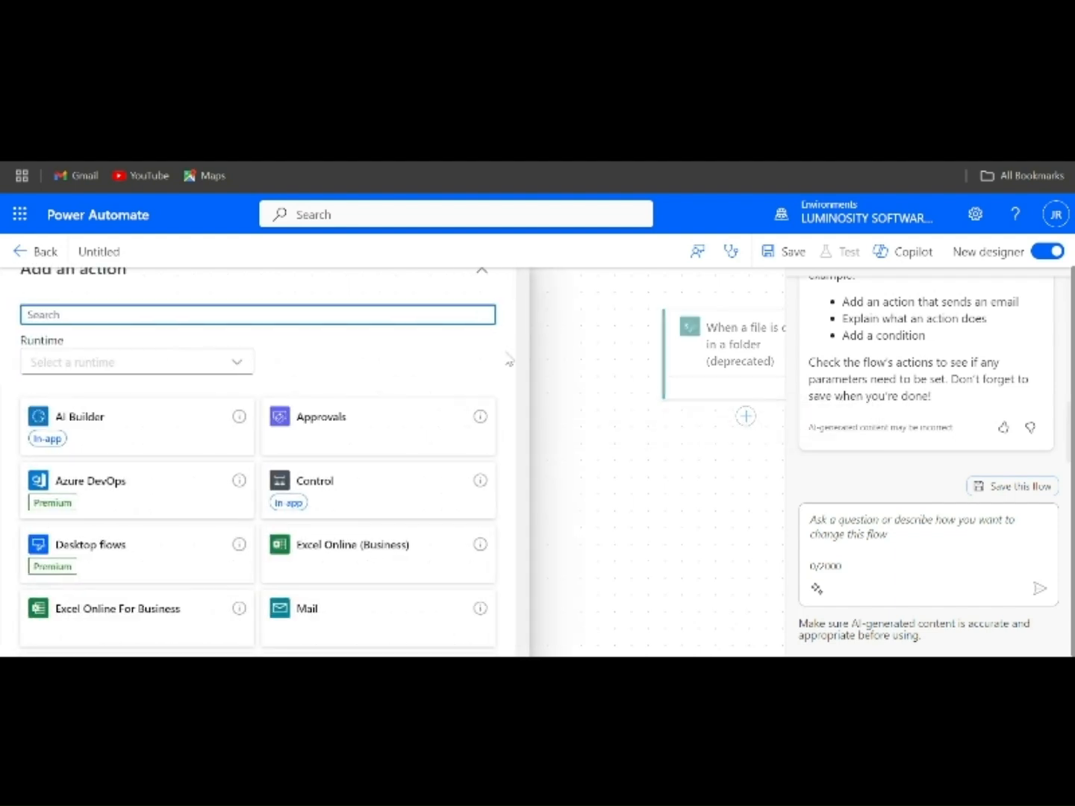
{"action": "type", "text": "Gmail"}
{"action": "scroll", "coordinate": [183, 480], "scroll_direction": "down", "scroll_amount": 1}
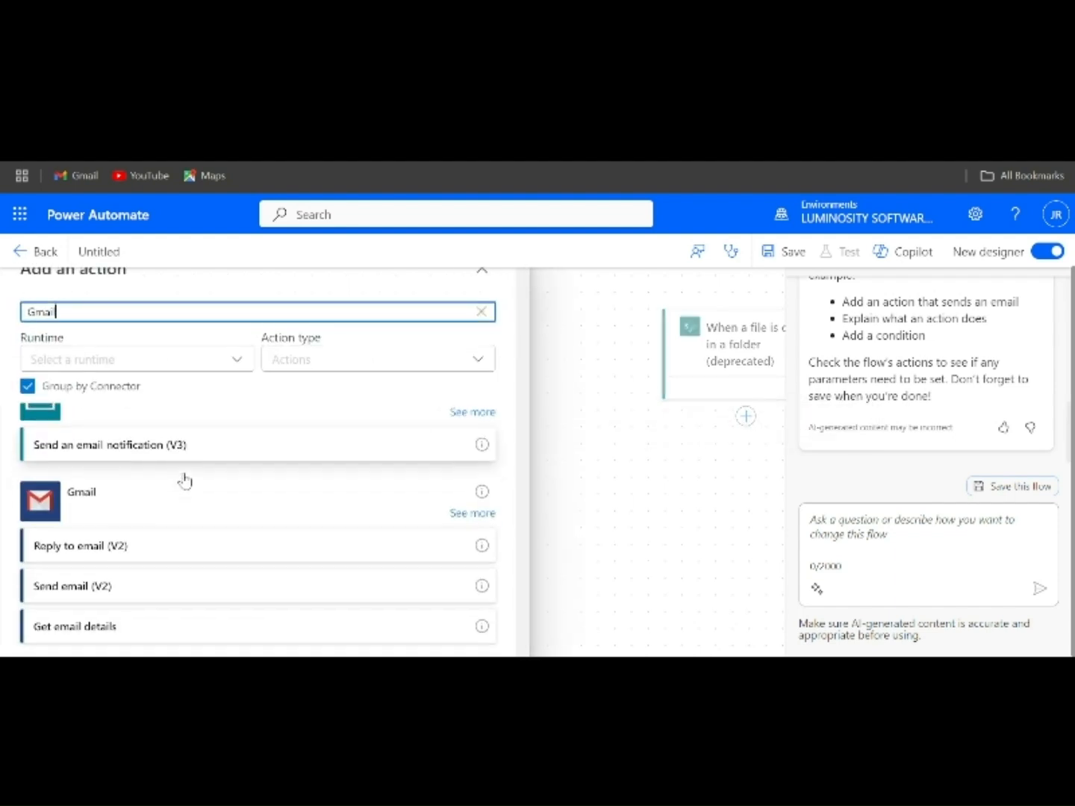
{"action": "left_click", "coordinate": [128, 591]}
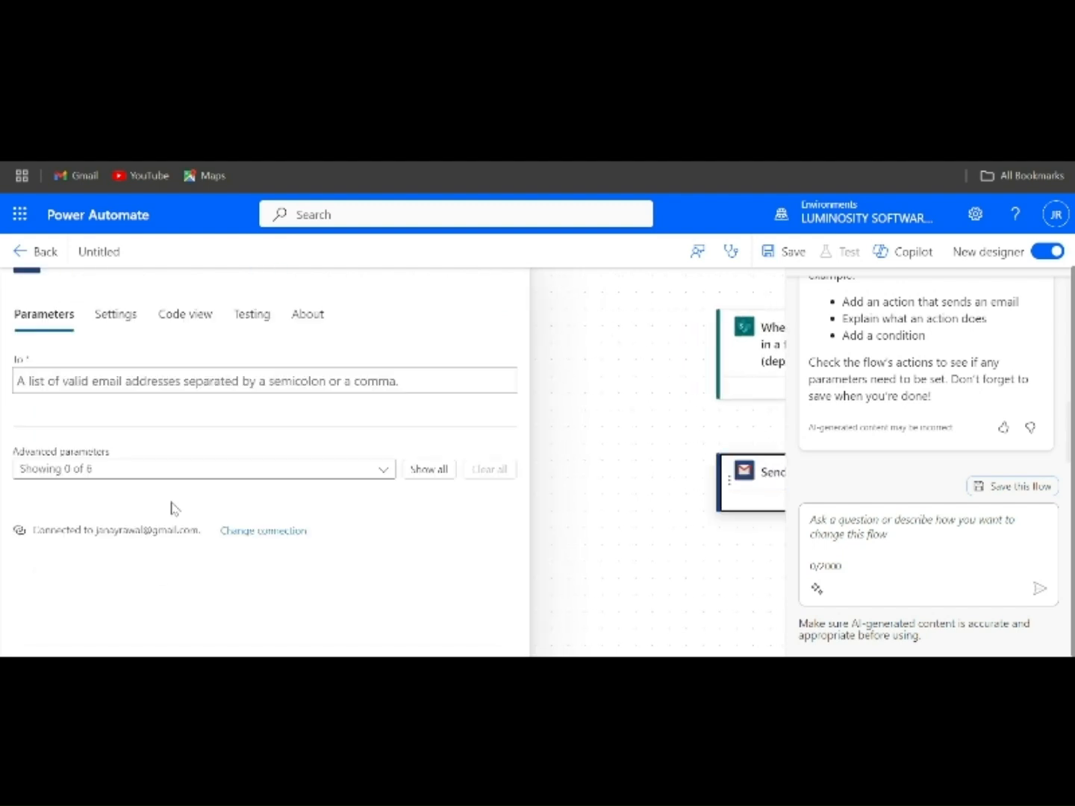
- Fill in the recipient's email address in the To field of the Send email (V2) action
{"action": "left_click", "coordinate": [104, 384]}
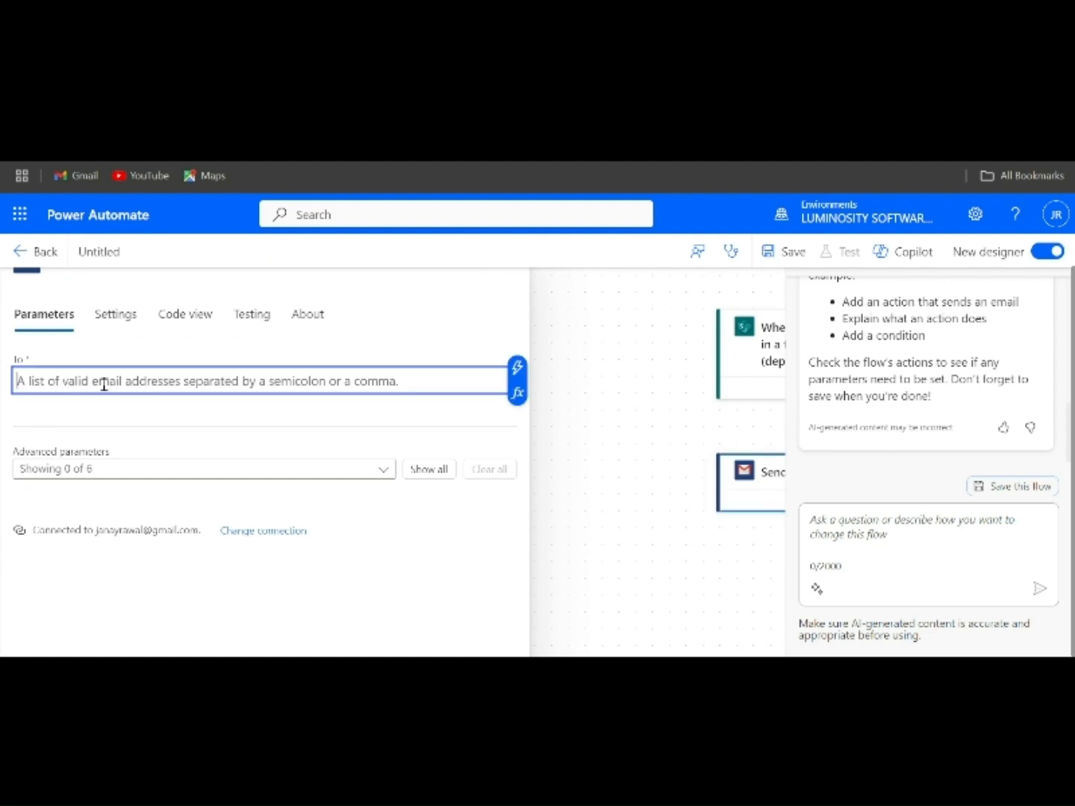
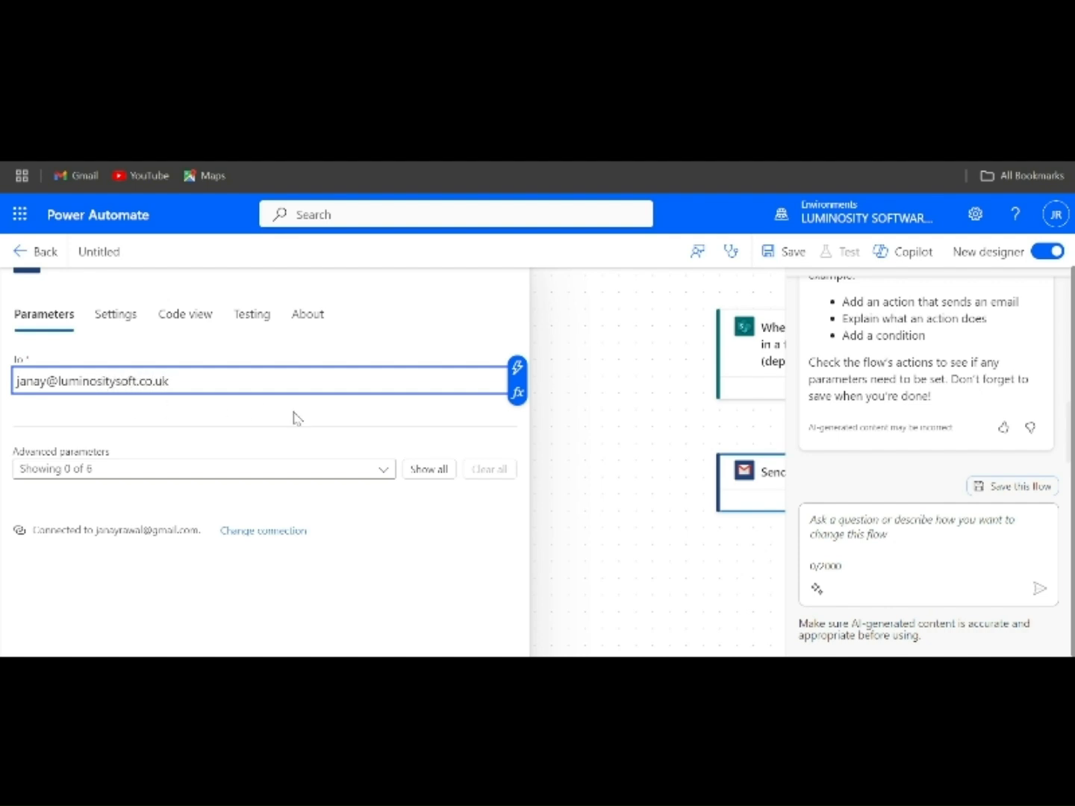
- Show all advanced parameters of the email action and set the subject to "New File Uploaded"
{"action": "left_click", "coordinate": [425, 470]}
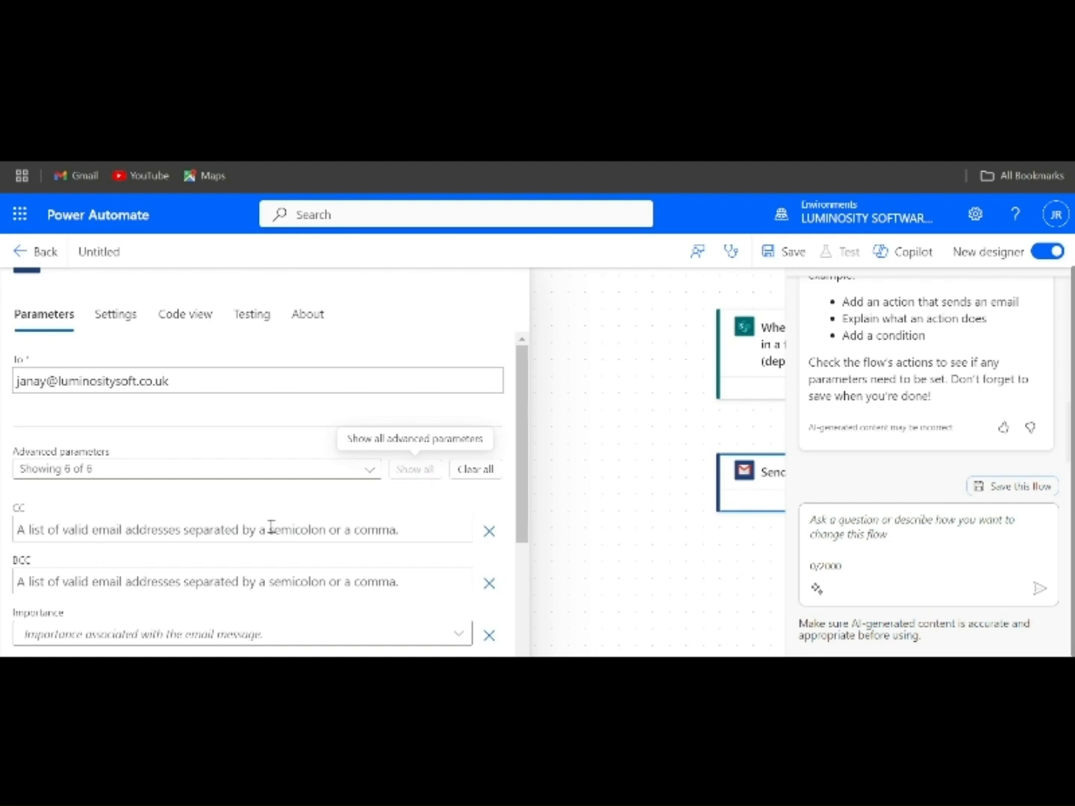
{"action": "scroll", "coordinate": [271, 527], "scroll_direction": "down", "scroll_amount": 2}
{"action": "left_click", "coordinate": [192, 545]}
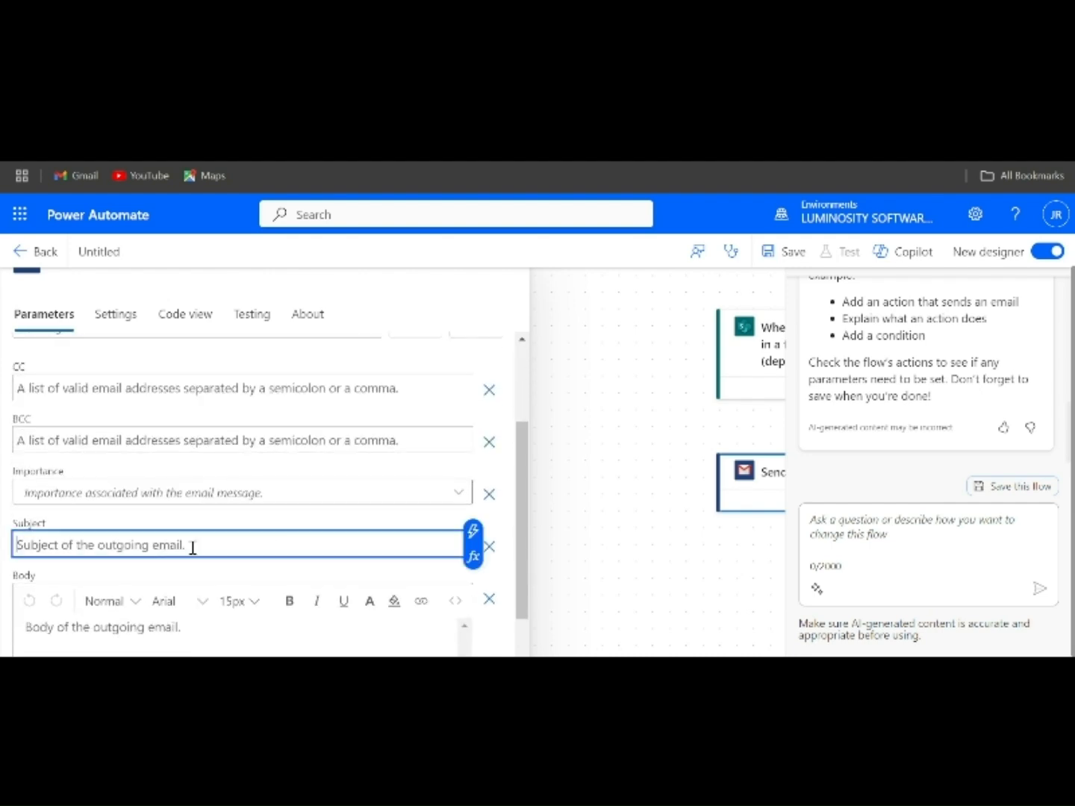
{"action": "type", "text": "New File"}
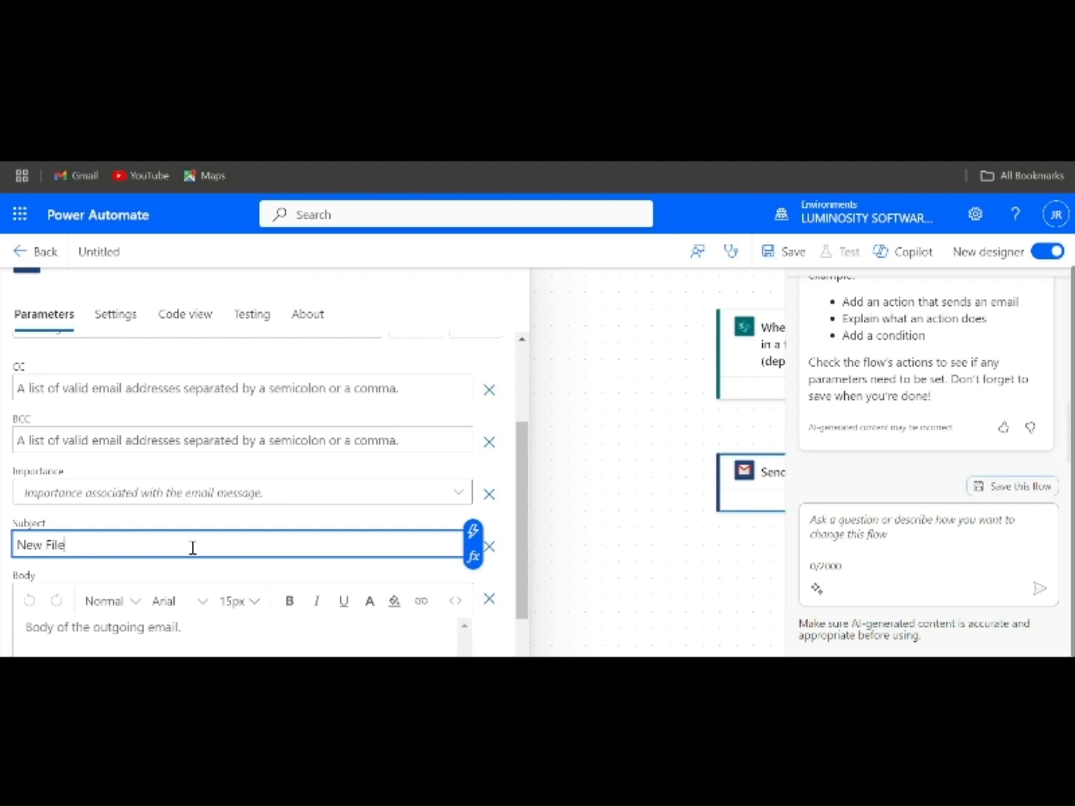
{"action": "type", "text": " Uploaded"}
- Begin the email body with the greeting "Hello Team," on its own line
{"action": "scroll", "coordinate": [192, 548], "scroll_direction": "down", "scroll_amount": 3}
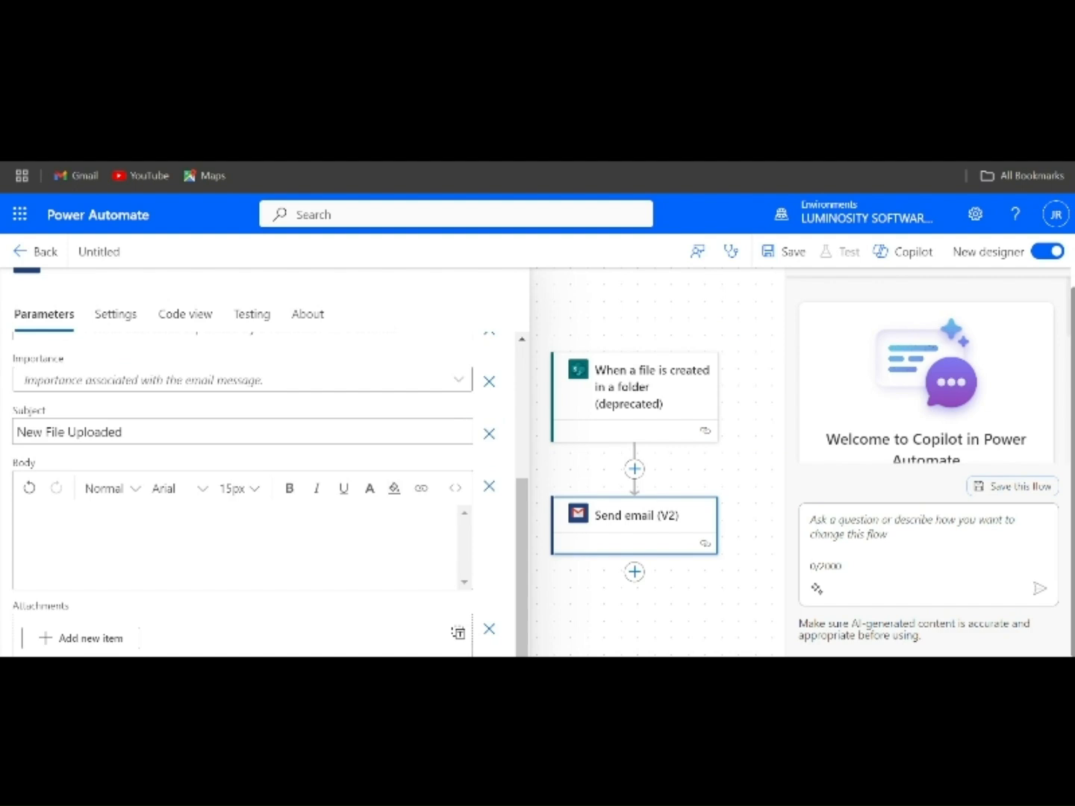
{"action": "left_click", "coordinate": [251, 571]}
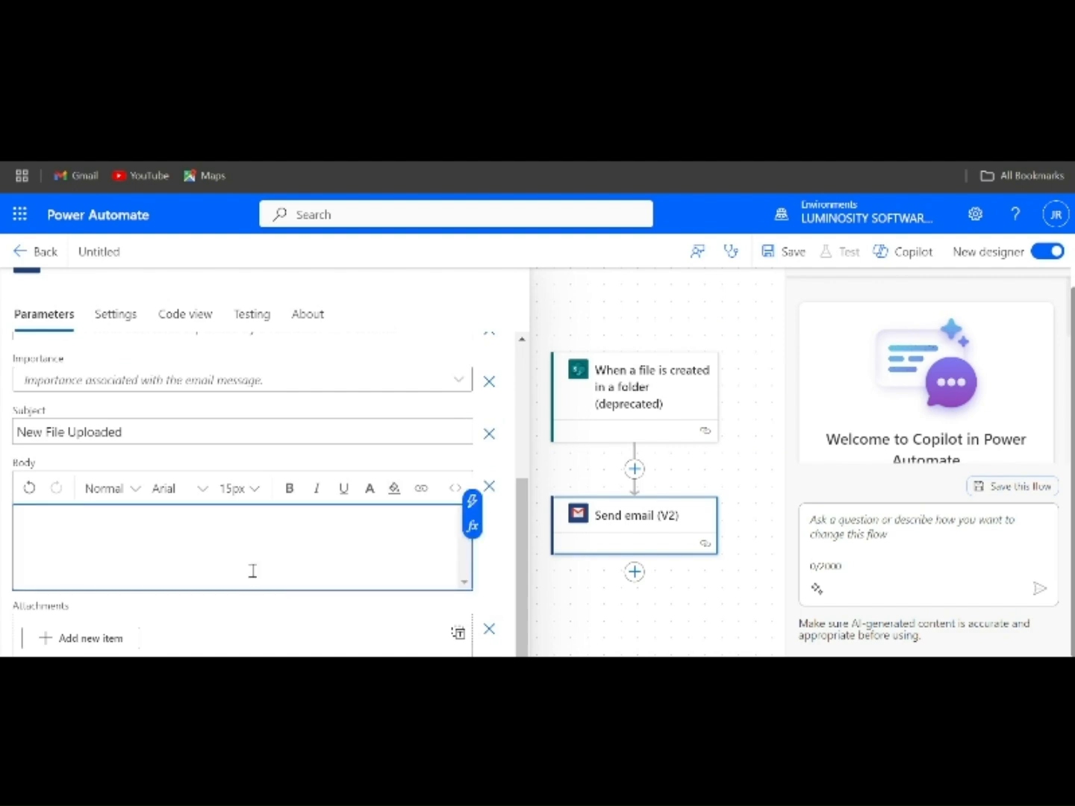
{"action": "type", "text": "Hello Team,"}
{"action": "key", "text": "Return"}
- Add a sentence to the email body saying a new file has been uploaded to the sharepoint folder
{"action": "type", "text": "a"}
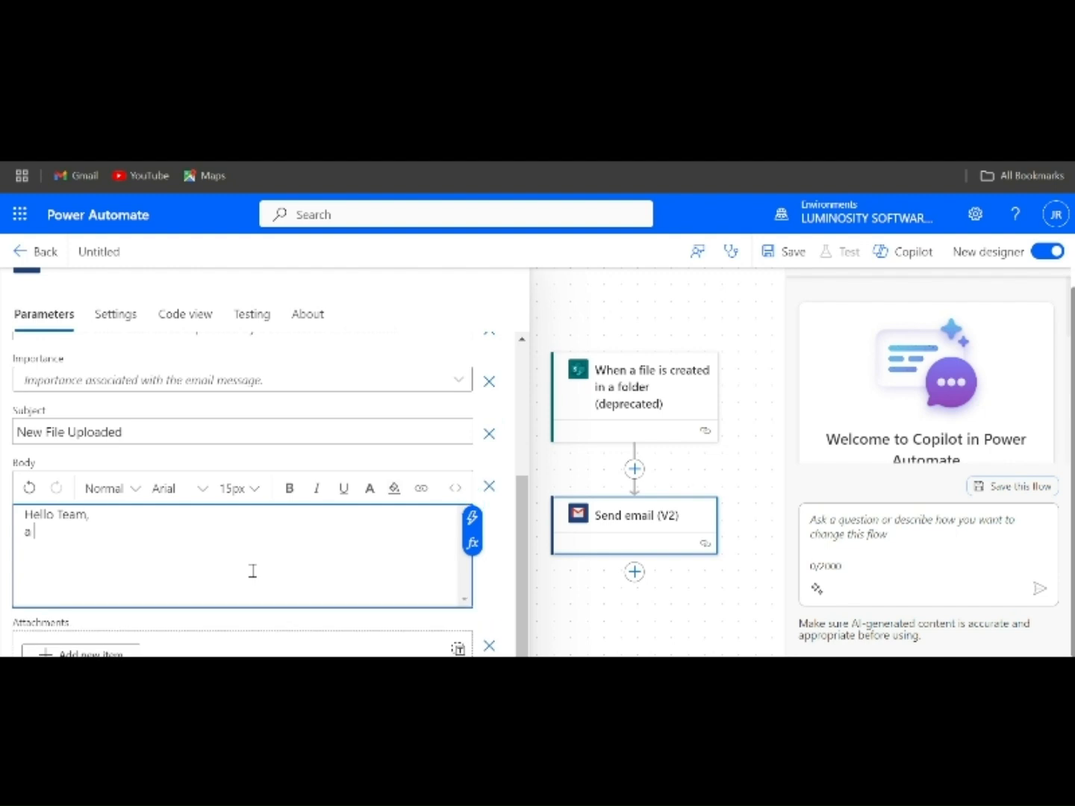
{"action": "type", "text": " new file has e"}
{"action": "key", "text": "BackSpace"}
{"action": "type", "text": "beenvuploaded to"}
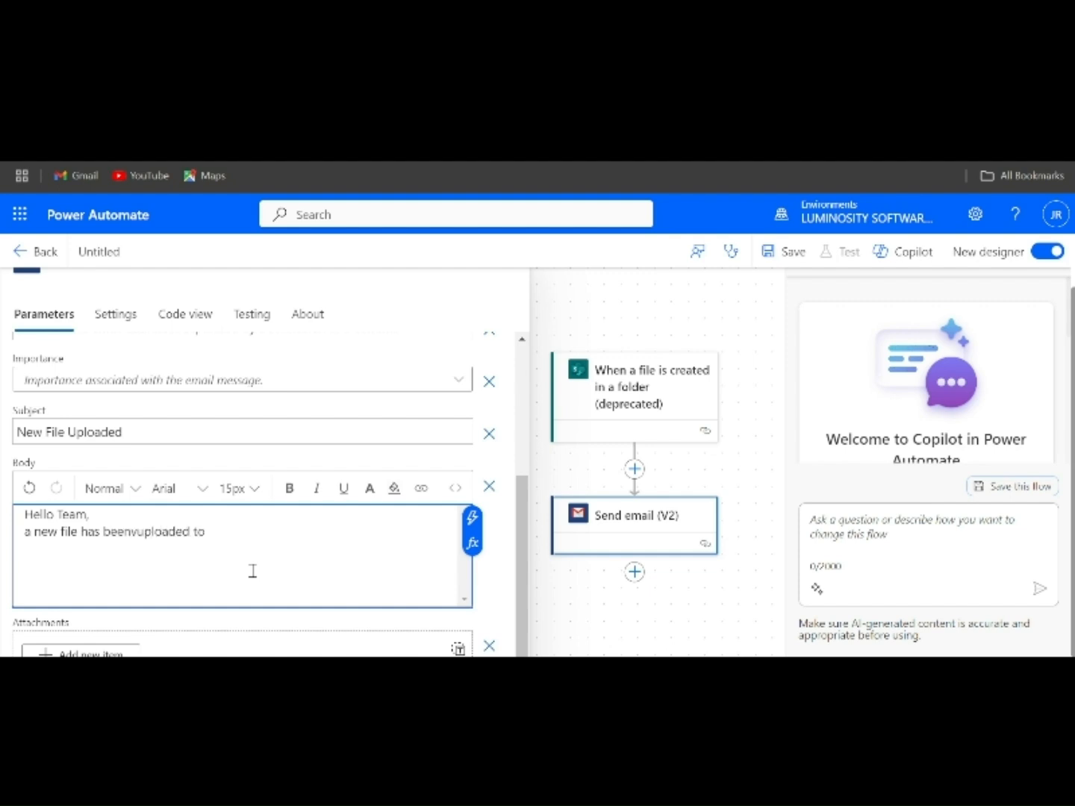
{"action": "type", "text": " the sharepoint folder."}
- Below a blank line, add "file name : @{triggerOutputs()?['body", the headers/x-ms-file-name-encoded dynamic content, and the closing "']}"
{"action": "key", "text": "Return"}
{"action": "key", "text": "Return"}
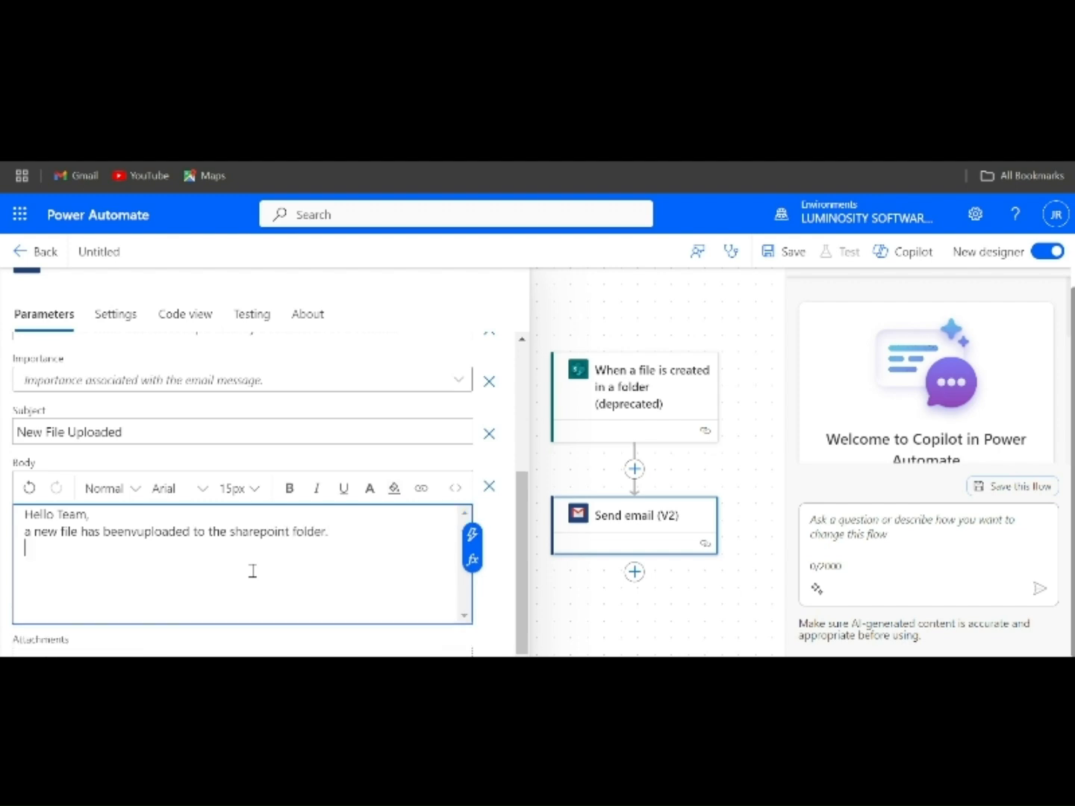
{"action": "type", "text": "file "}
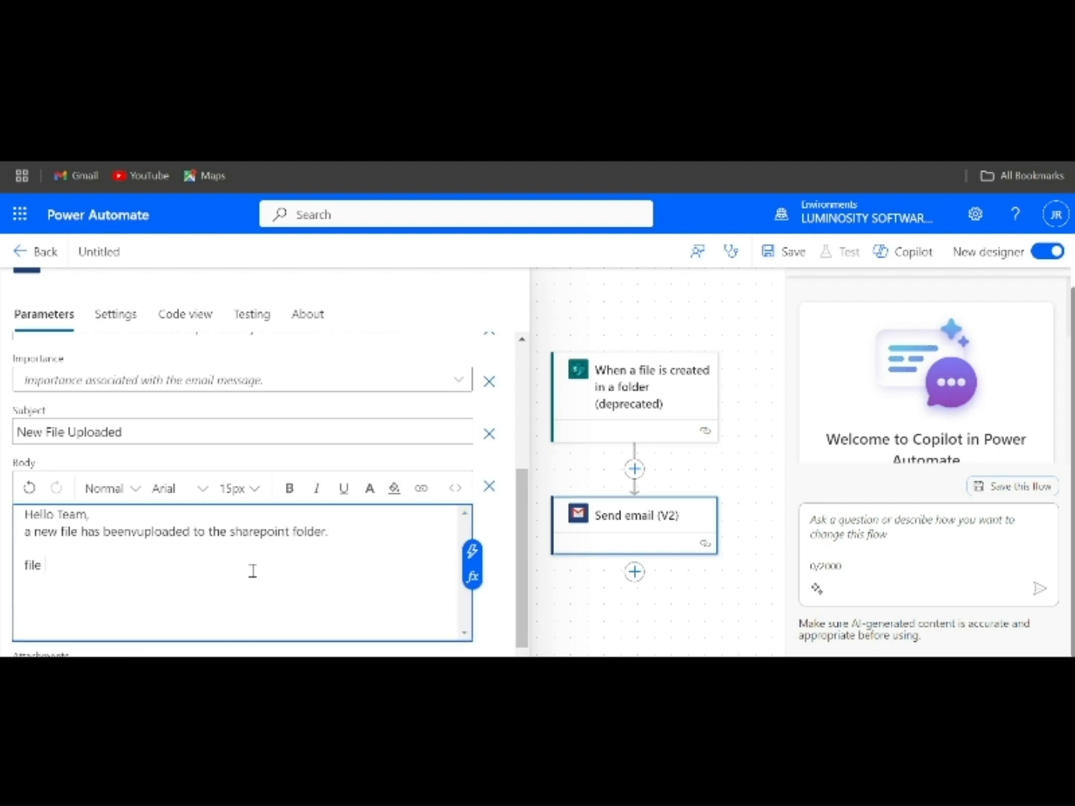
{"action": "type", "text": "name :"}
{"action": "type", "text": "@{triggerOutputs()?['body"}
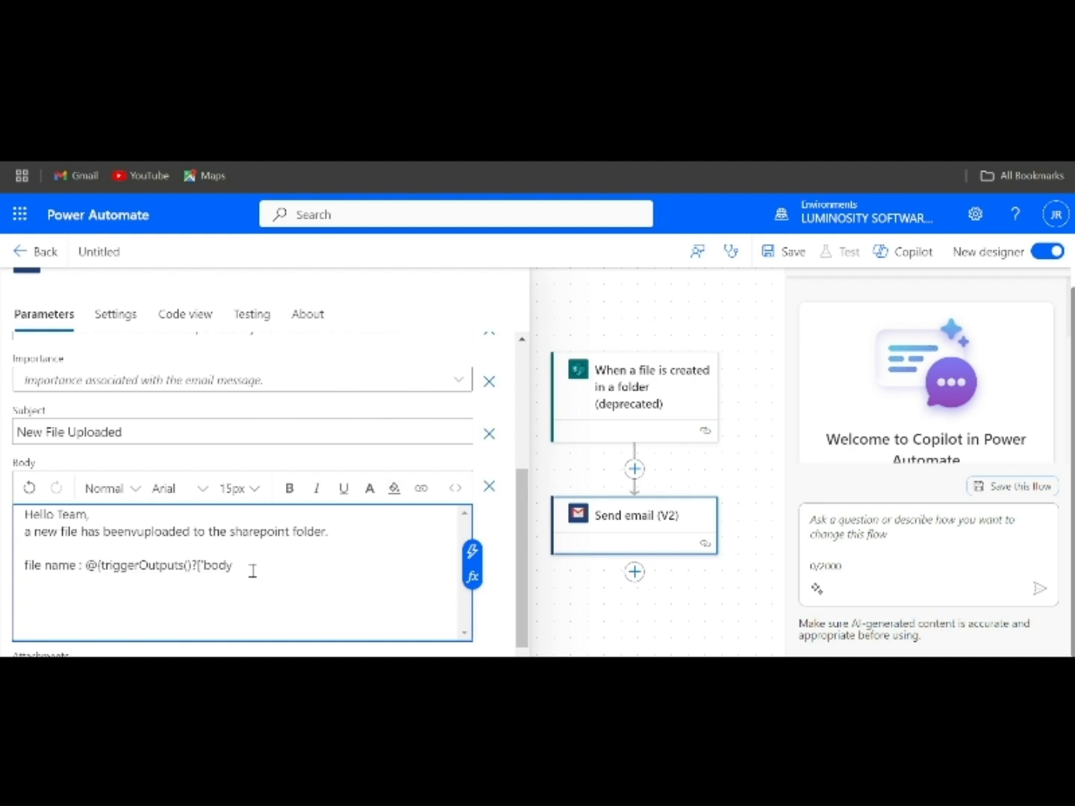
{"action": "type", "text": "/"}
{"action": "key", "text": "Return"}
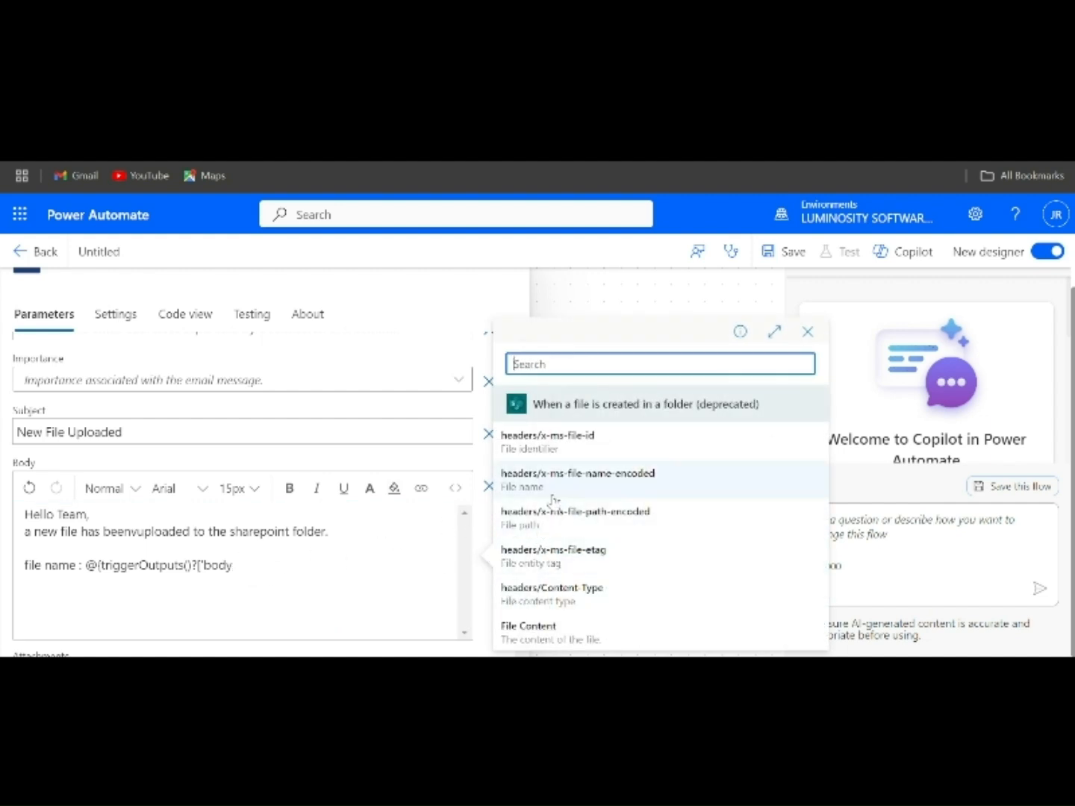
{"action": "left_click", "coordinate": [552, 489]}
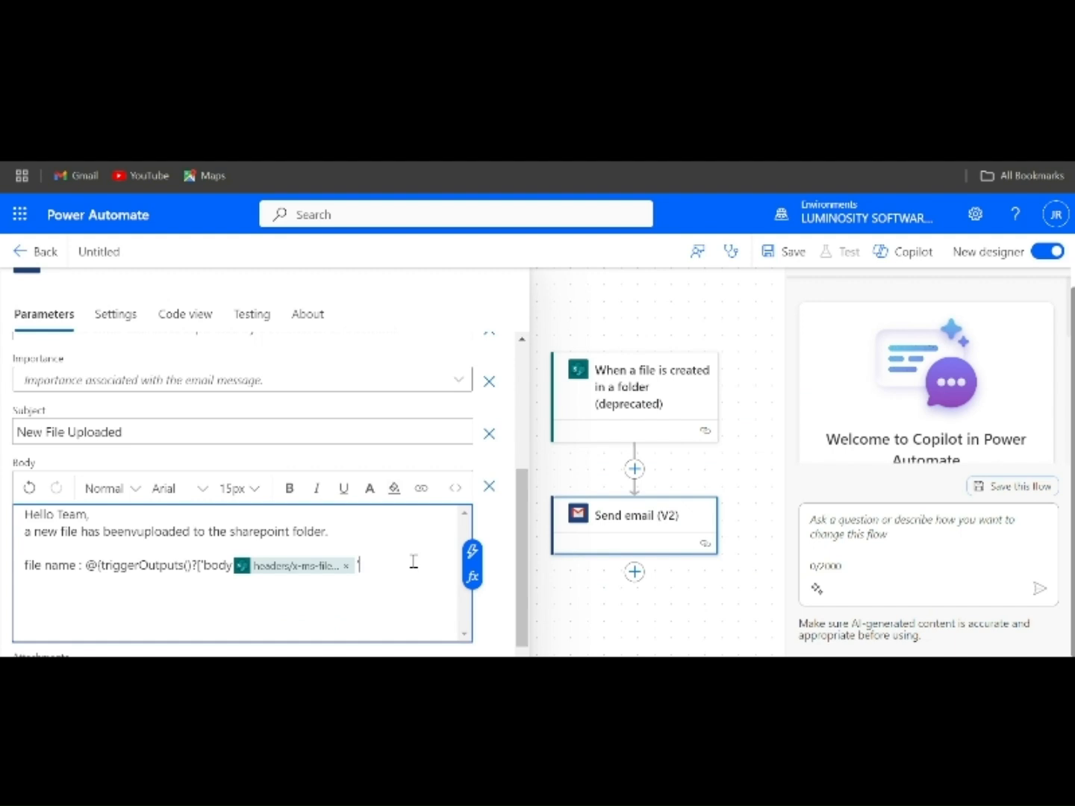
{"action": "type", "text": "']"}
- Add a "file path : @{triggerOutputs()?['body" line to the email body with the headers/x-ms-file-path-encoded dynamic content and closing "']}"
{"action": "key", "text": "Return"}
{"action": "type", "text": "file"}
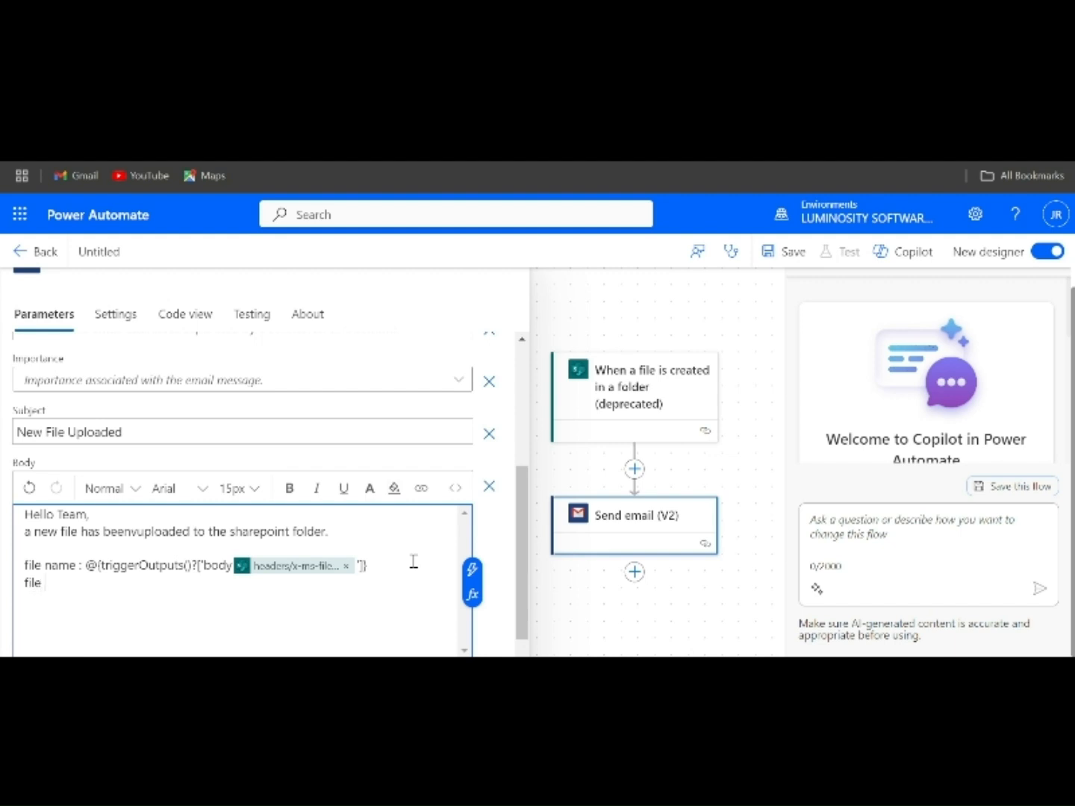
{"action": "type", "text": " path :"}
{"action": "type", "text": "@{triggerOutputs()?['body"}
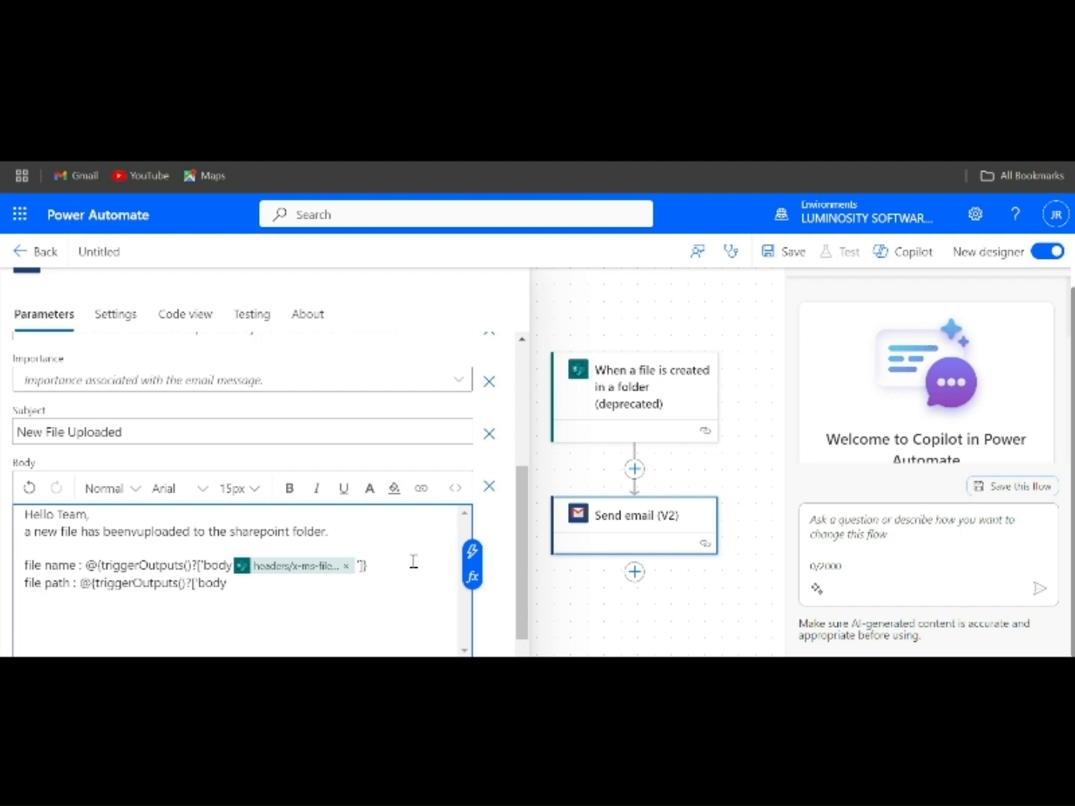
{"action": "left_click", "coordinate": [254, 583]}
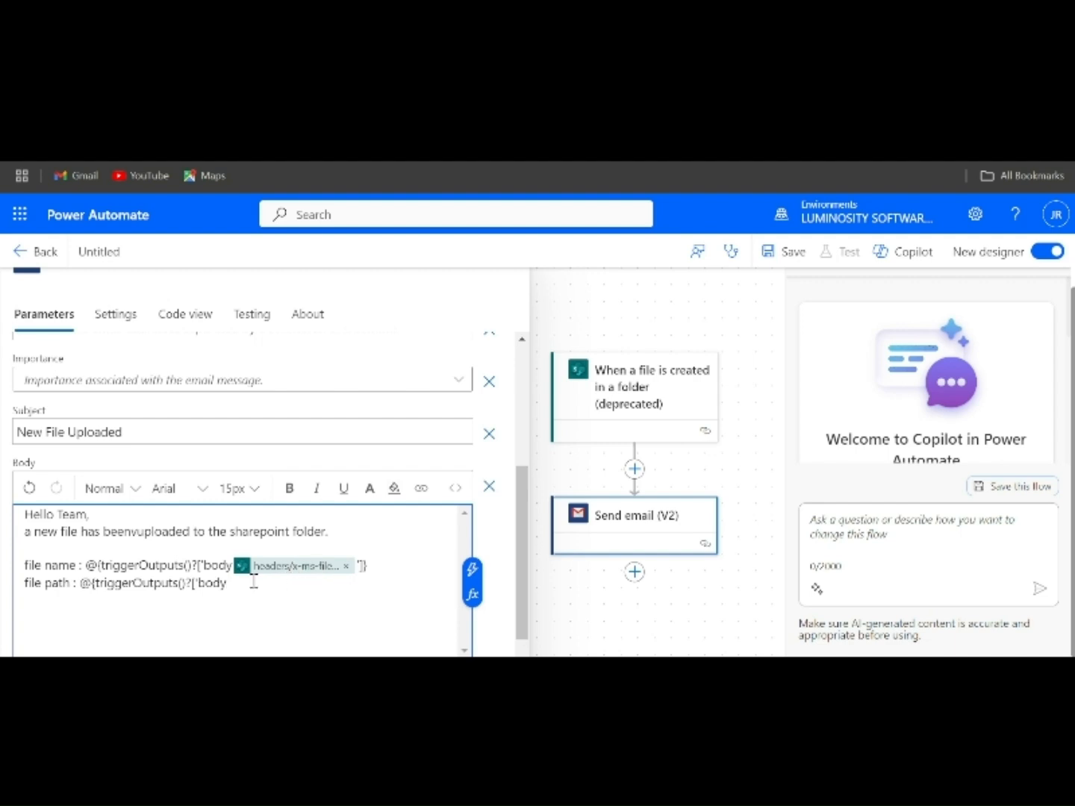
{"action": "type", "text": "/"}
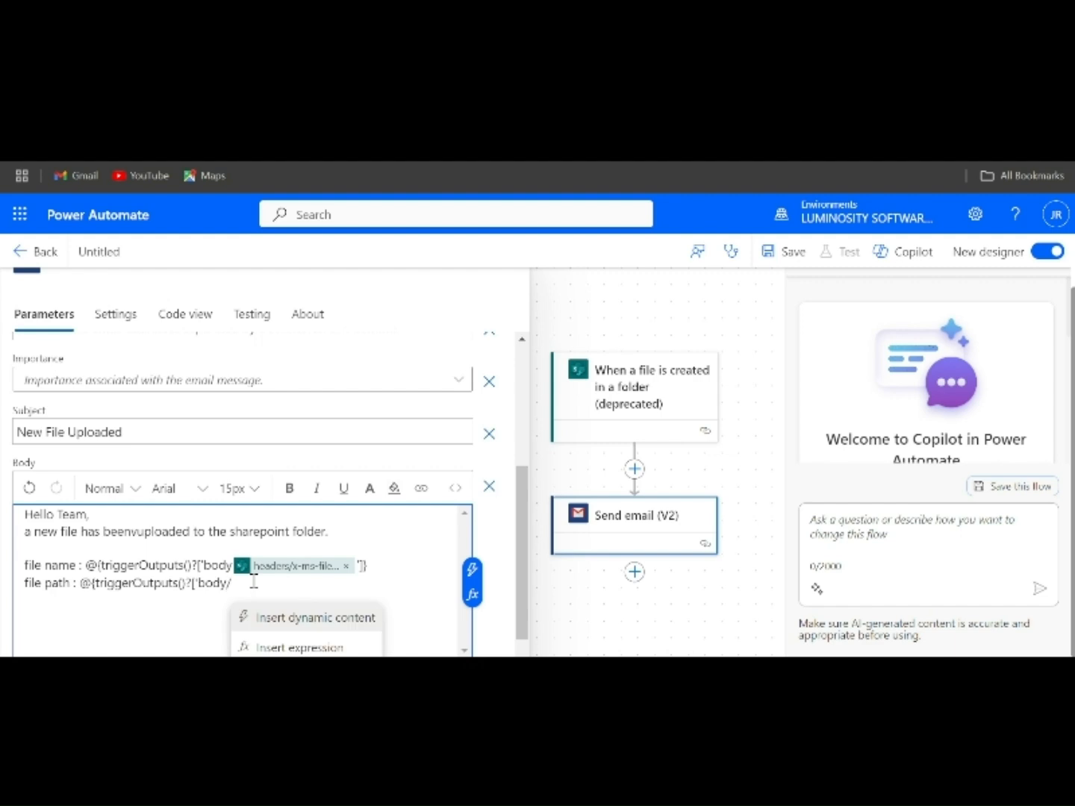
{"action": "key", "text": "Return"}
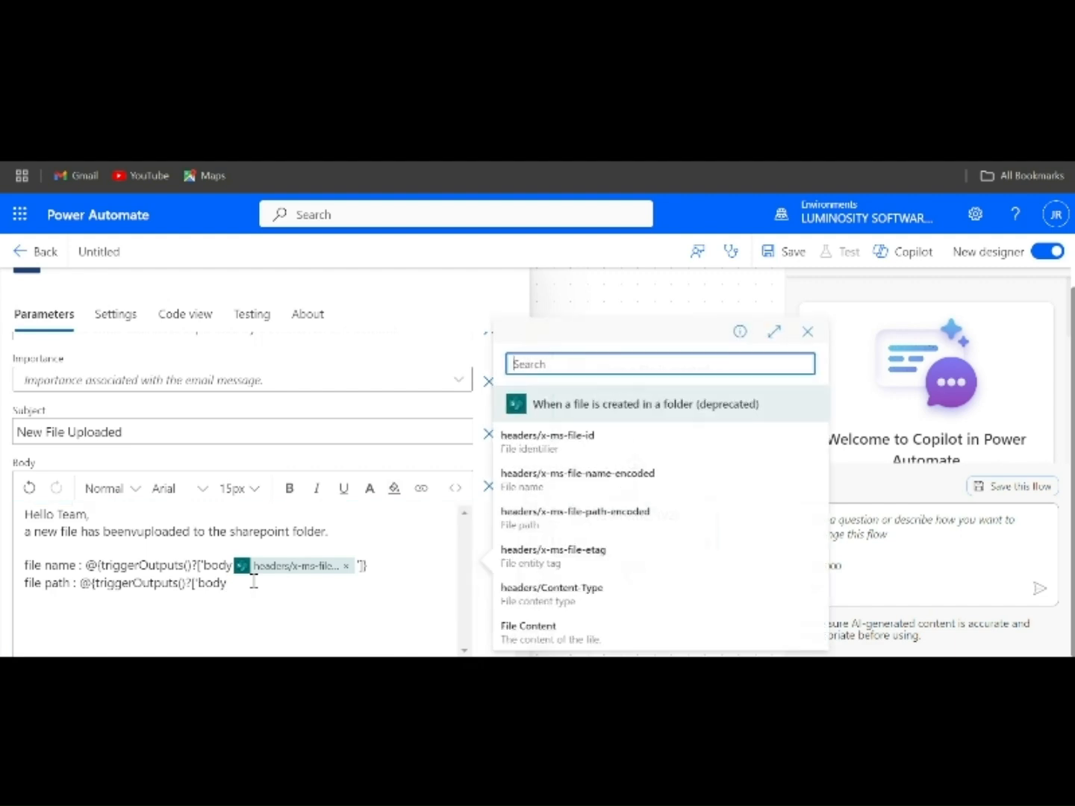
{"action": "left_click", "coordinate": [530, 518]}
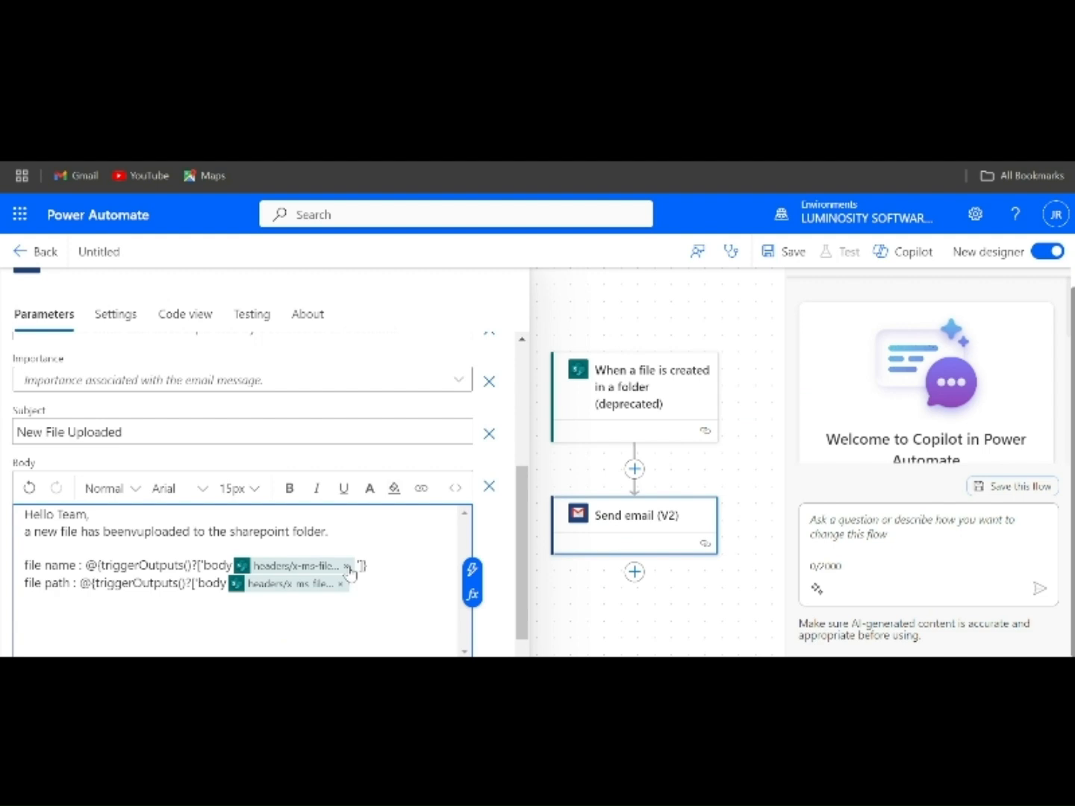
- End the email body with "Please review it asap." after a blank line and close the action's settings
{"action": "scroll", "coordinate": [349, 573], "scroll_direction": "down", "scroll_amount": 1}
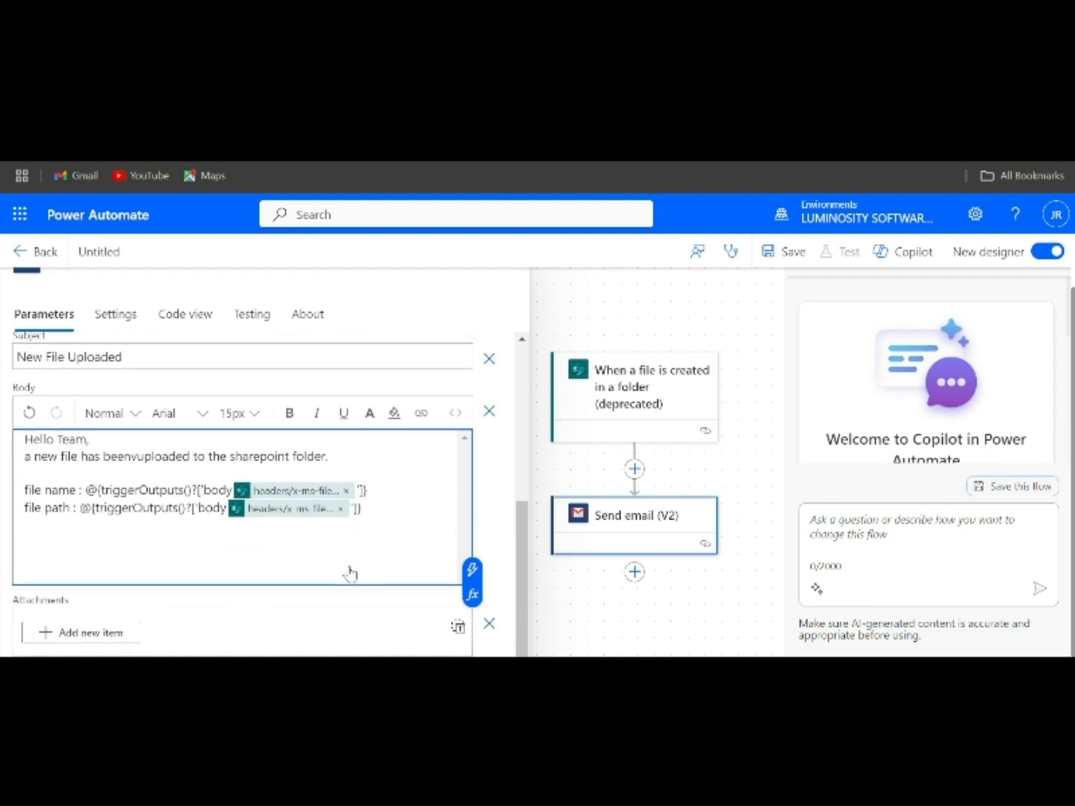
{"action": "key", "text": "Return"}
{"action": "type", "text": "Pl"}
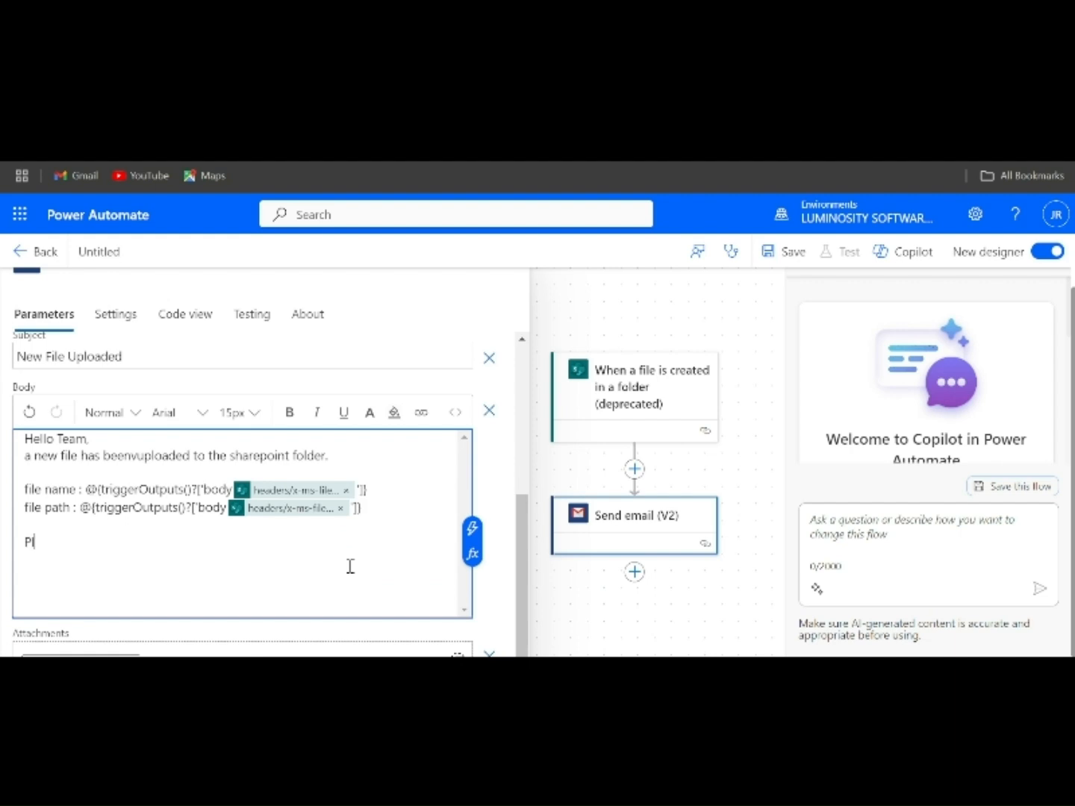
{"action": "type", "text": "ease review it asap."}
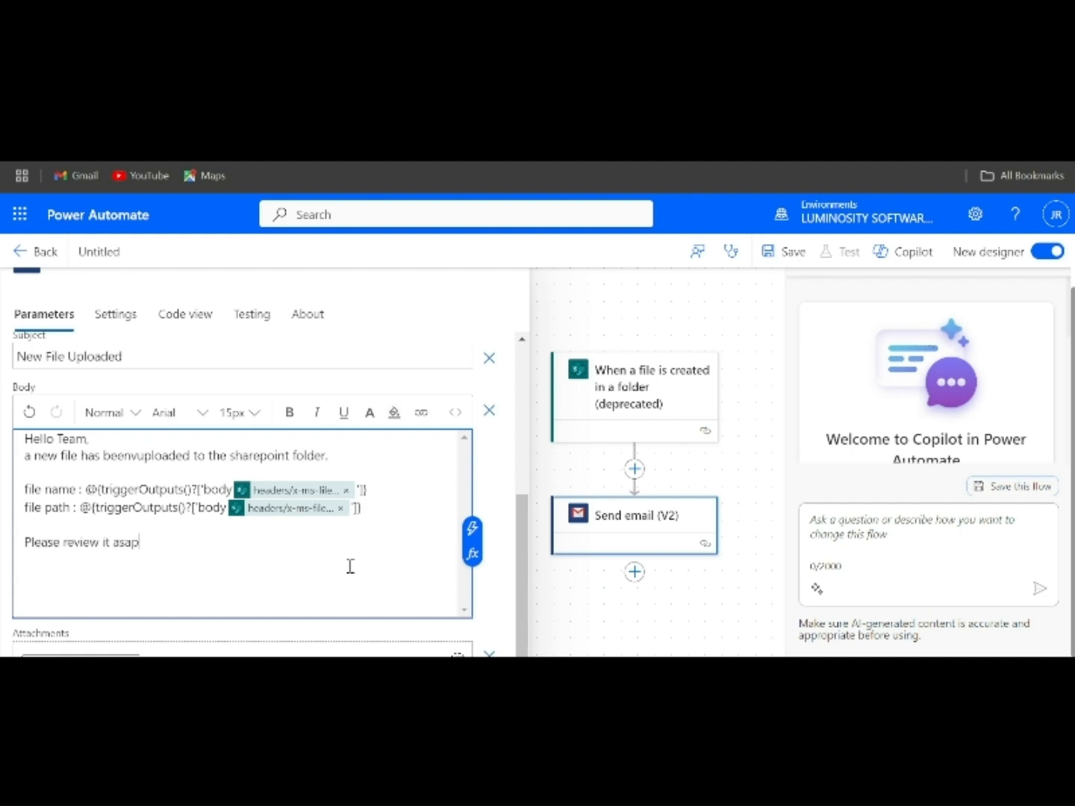
{"action": "left_click", "coordinate": [572, 490]}
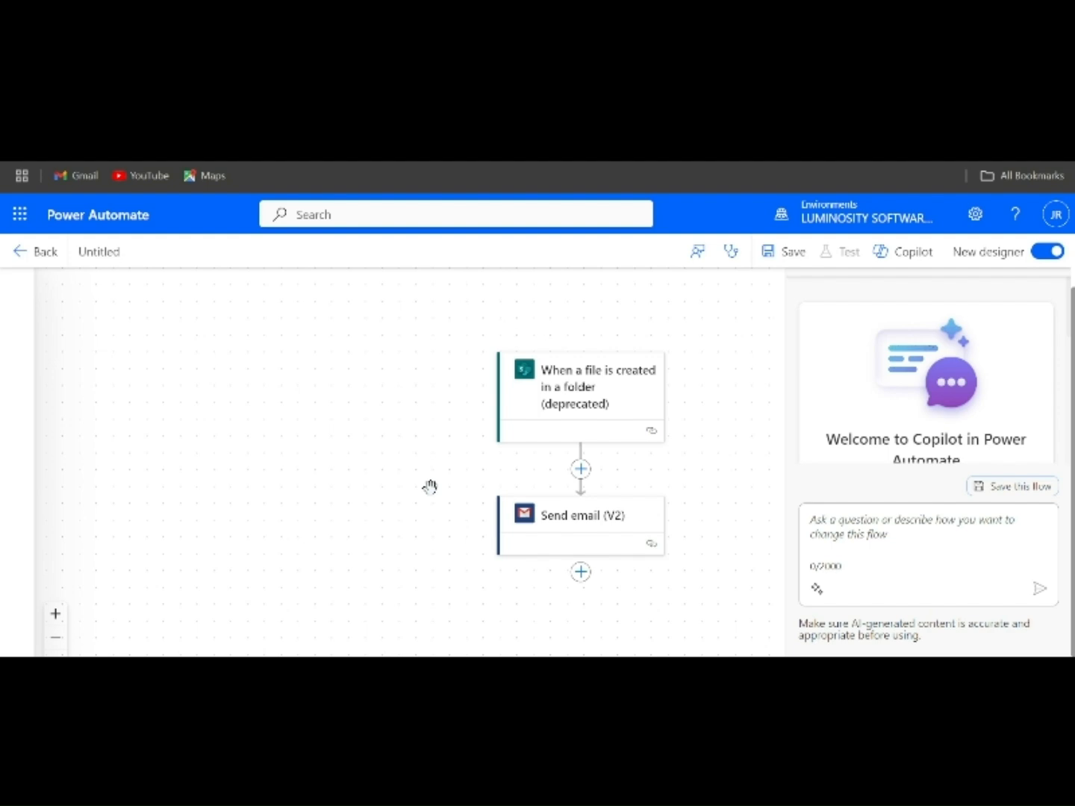
- Reopen the Send email (V2) action to review its recipient and subject parameters, then close it
{"action": "left_click", "coordinate": [599, 529]}
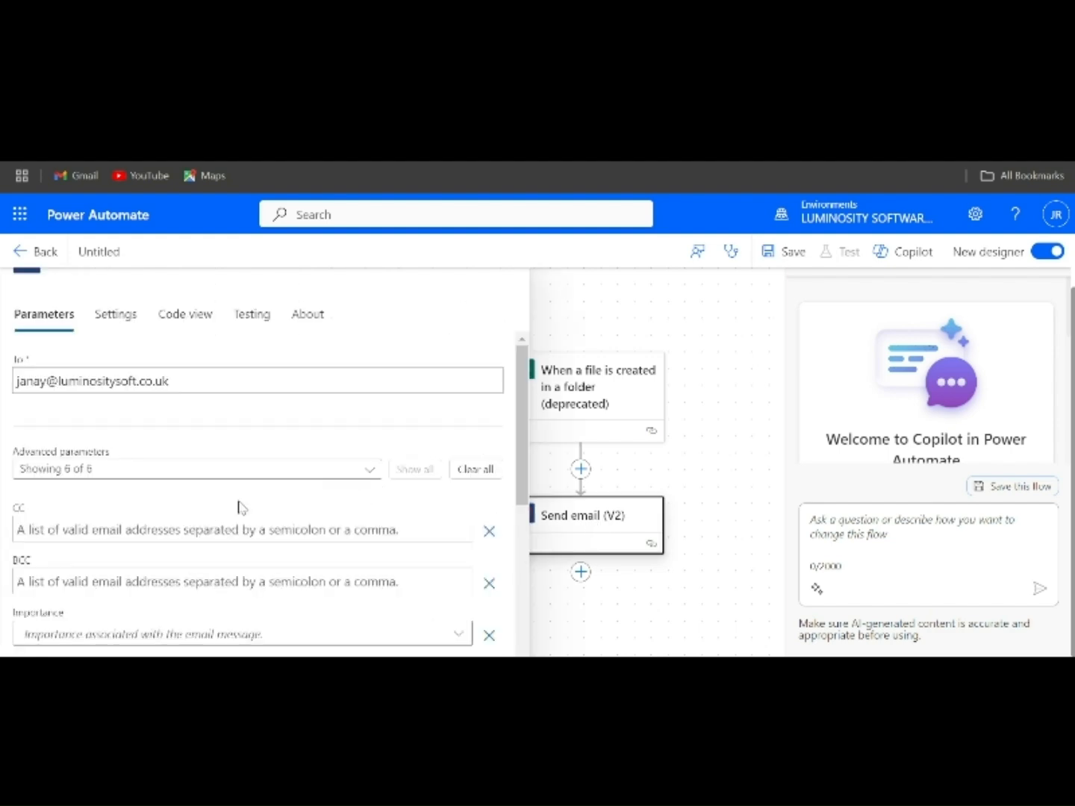
{"action": "scroll", "coordinate": [239, 507], "scroll_direction": "down", "scroll_amount": 2}
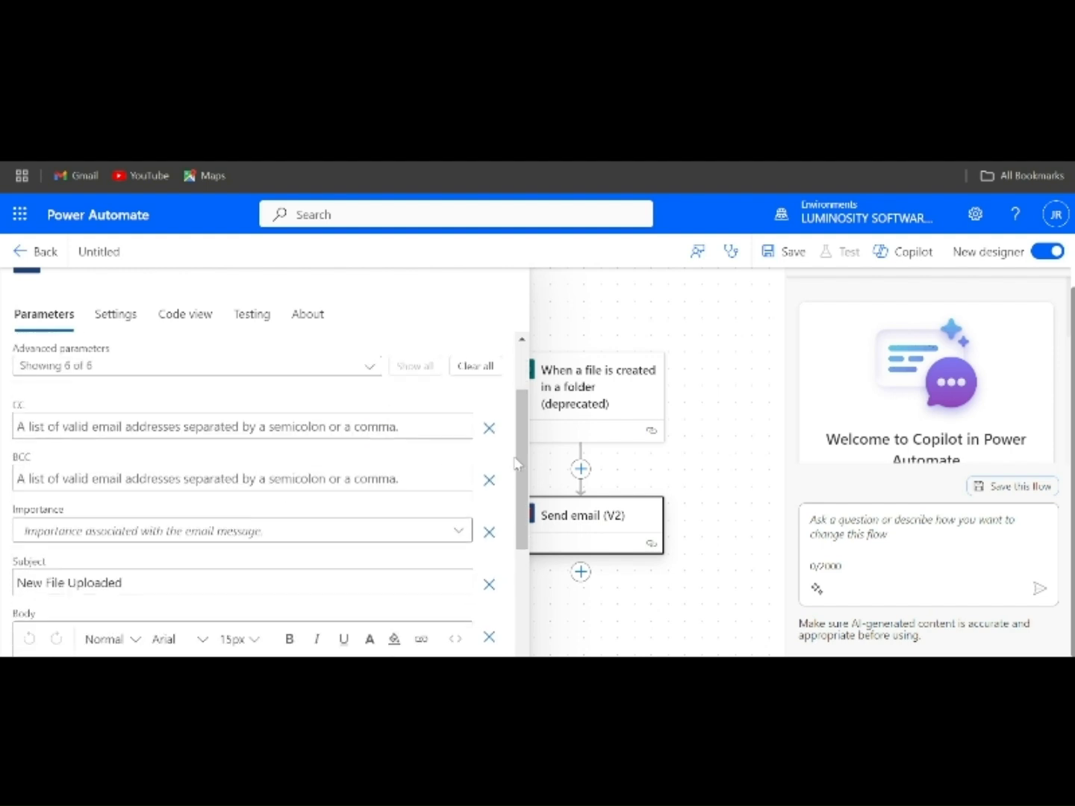
{"action": "left_click", "coordinate": [581, 572]}
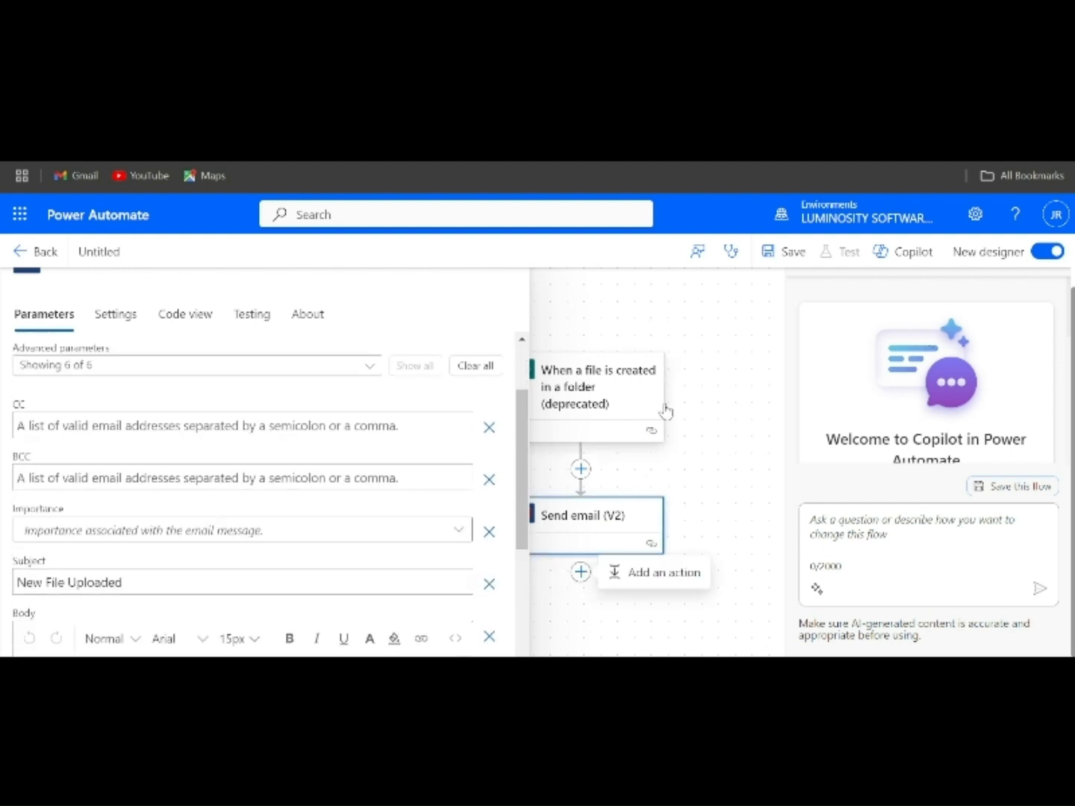
{"action": "left_click", "coordinate": [713, 444]}
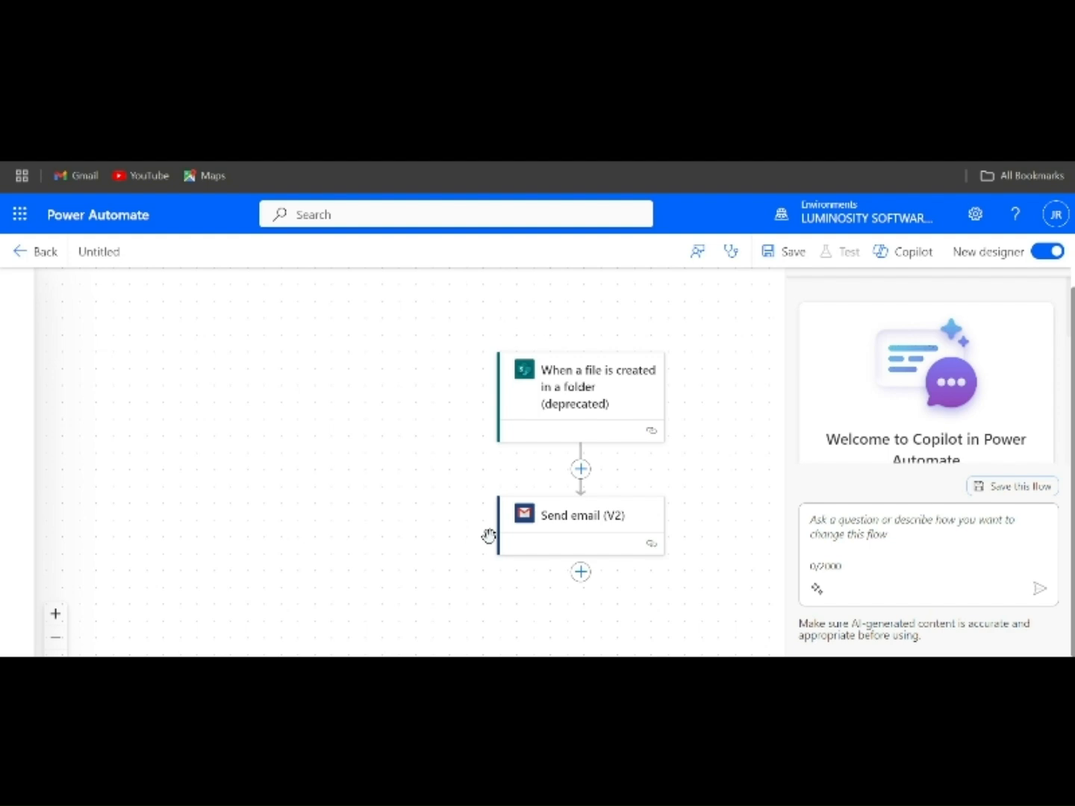
- Search the actions for Delay and add the Schedule "Delay" action after Send email (V2)
{"action": "left_click", "coordinate": [581, 572]}
{"action": "left_click", "coordinate": [606, 572]}
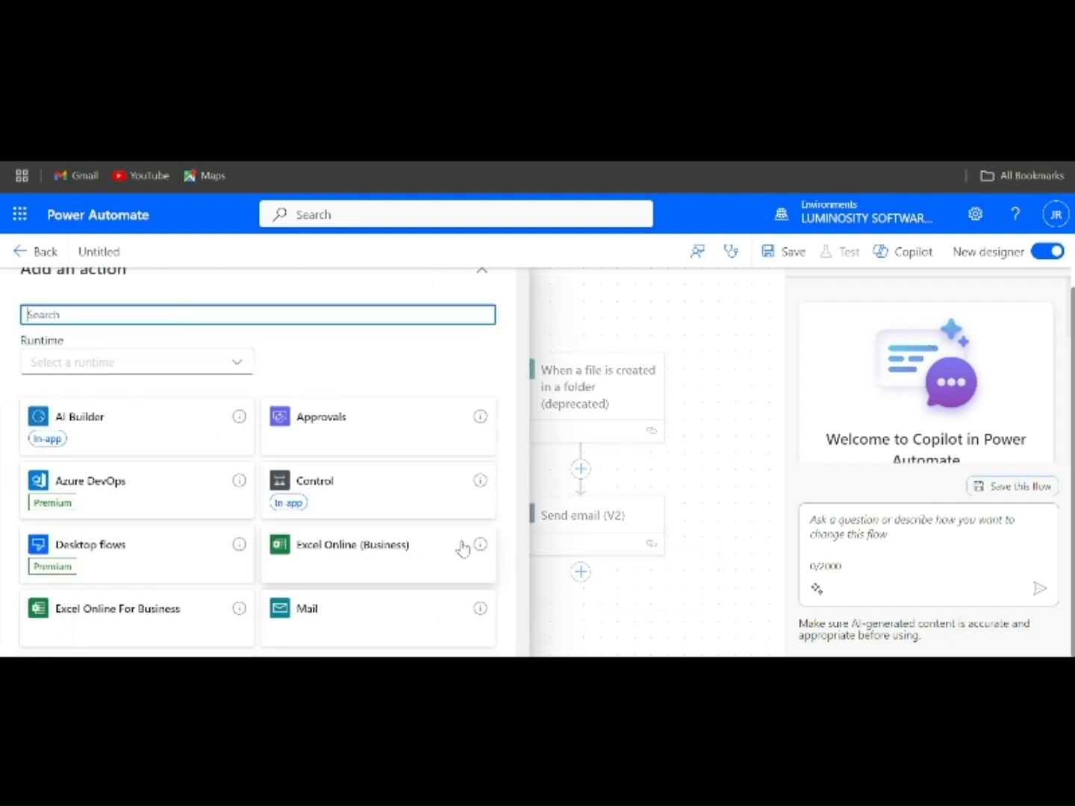
{"action": "type", "text": "Delay"}
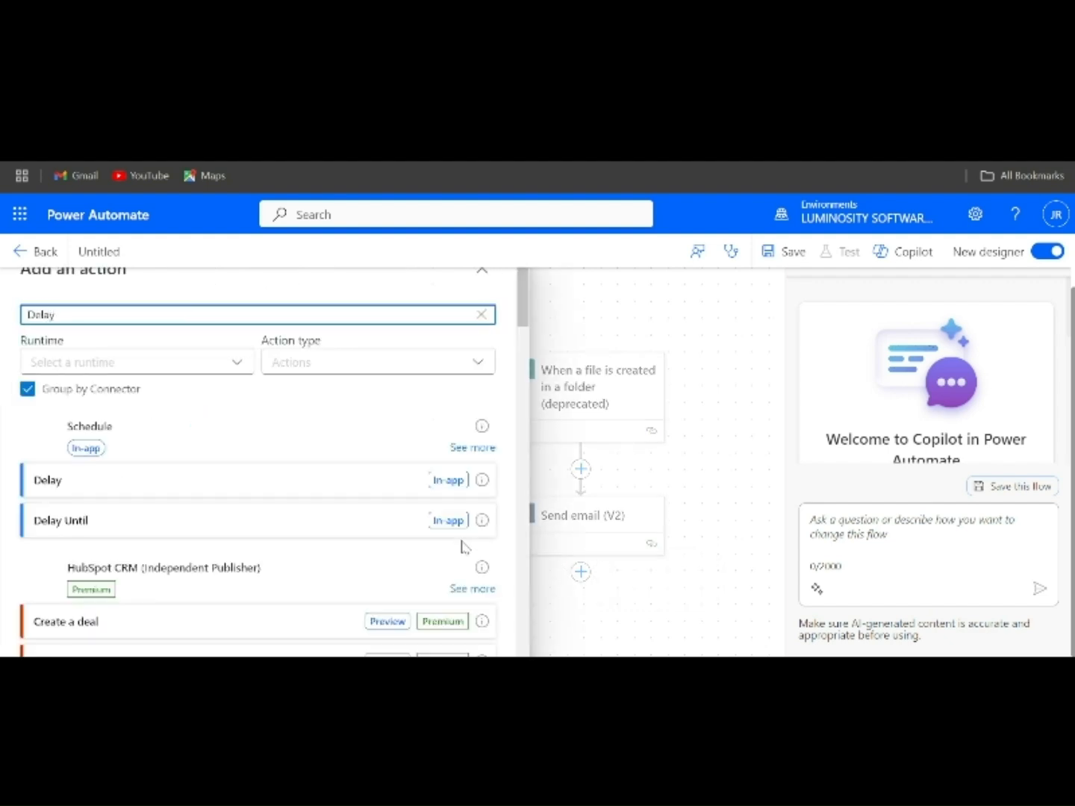
{"action": "left_click", "coordinate": [163, 480]}
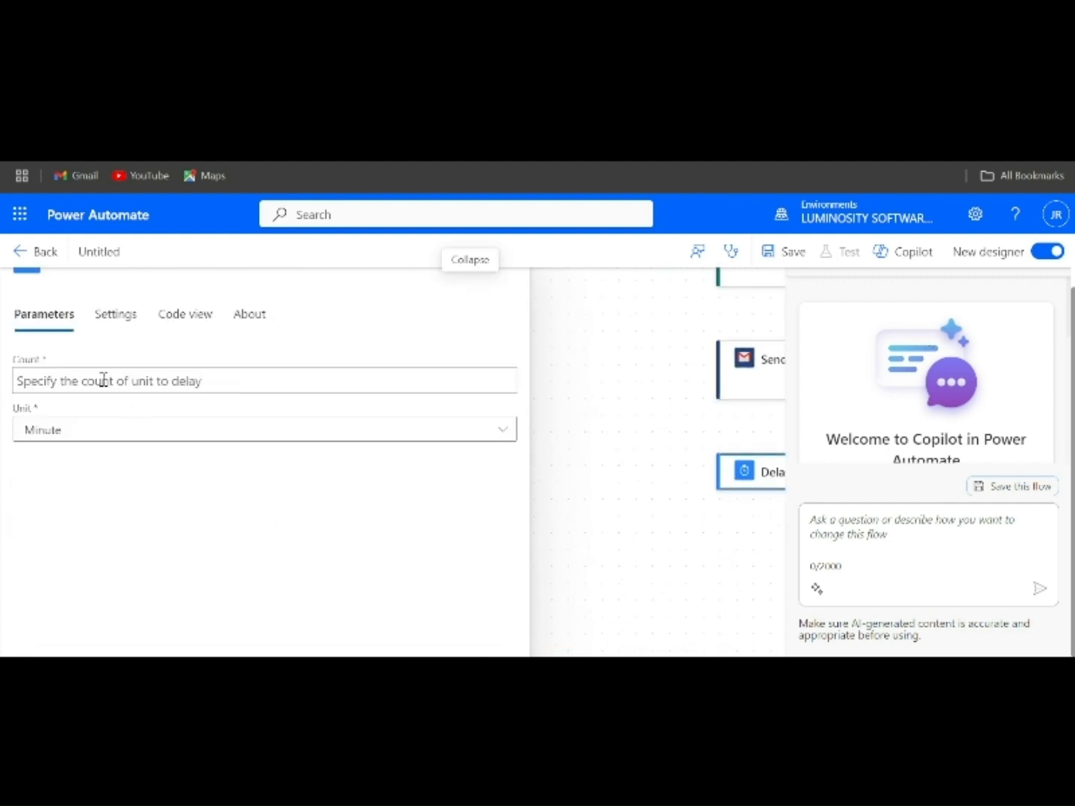
- Set the Delay action's count to 1 and its unit to Hour, and save the flow
{"action": "left_click", "coordinate": [108, 381]}
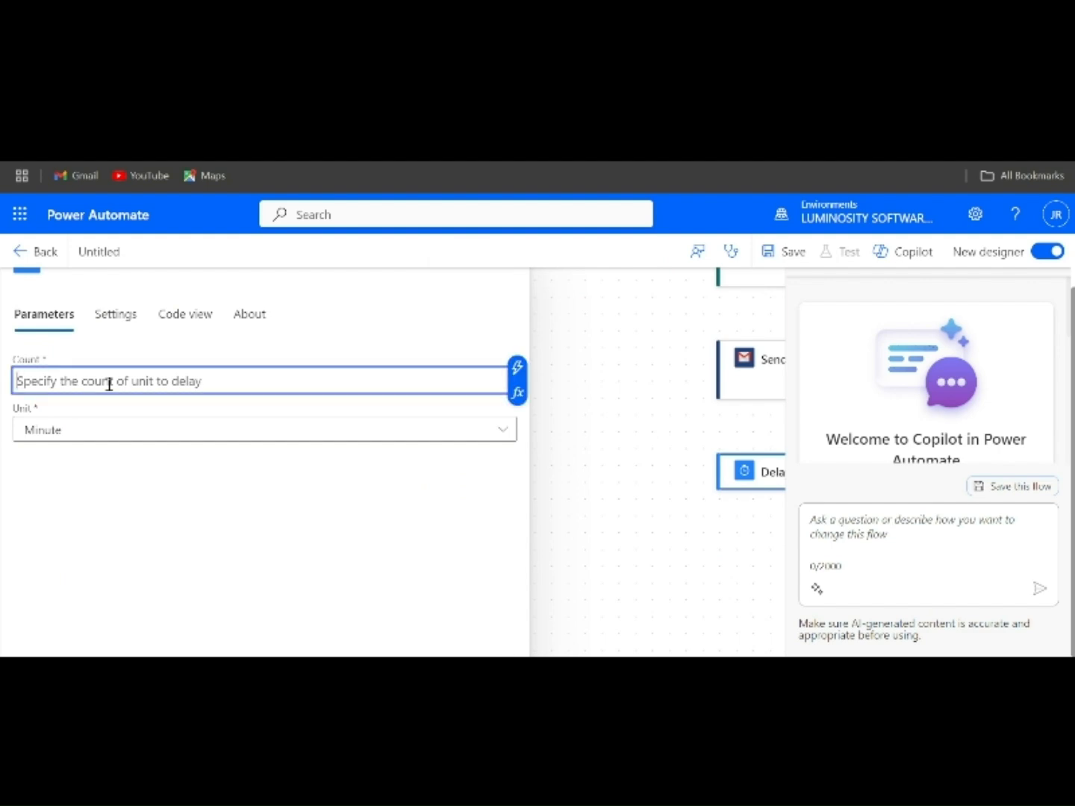
{"action": "left_click", "coordinate": [103, 430]}
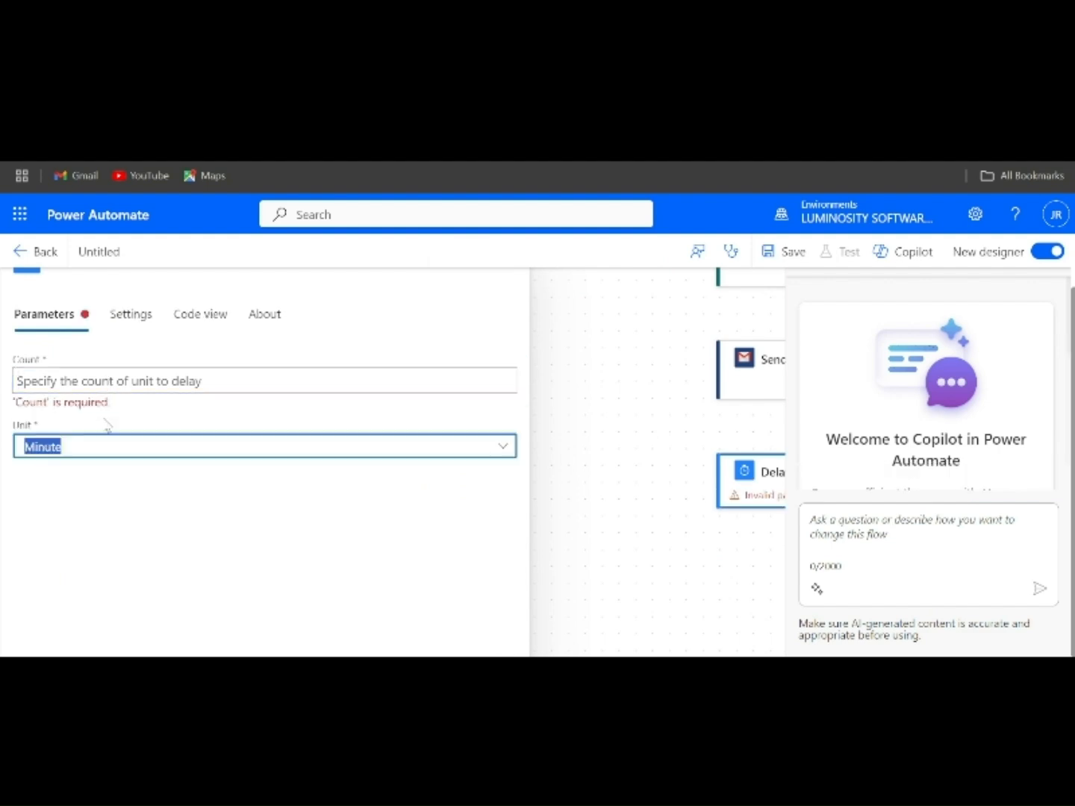
{"action": "left_click", "coordinate": [94, 384]}
{"action": "type", "text": "1"}
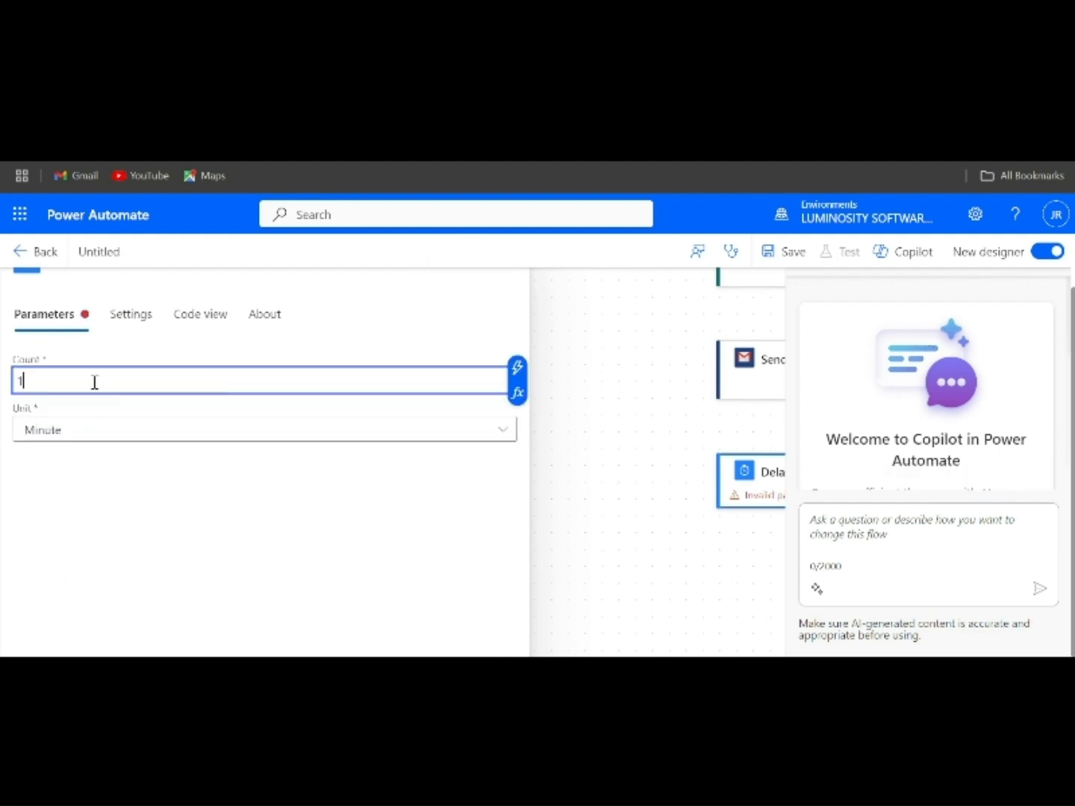
{"action": "left_click", "coordinate": [135, 435]}
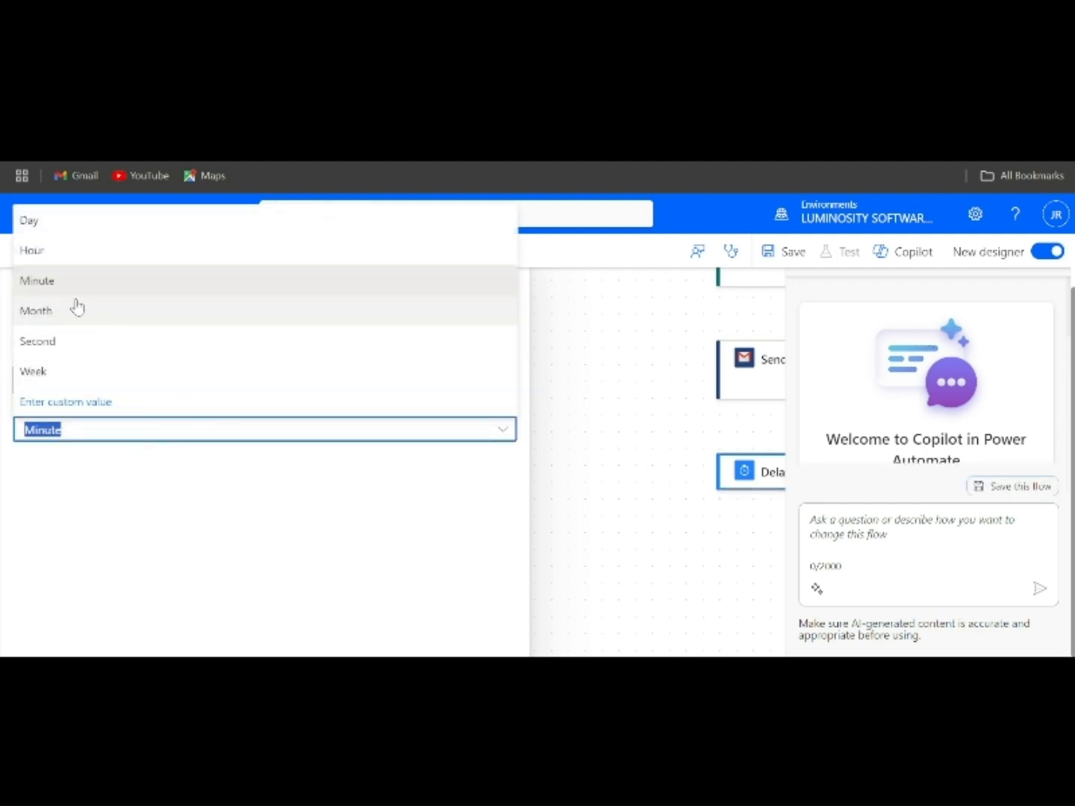
{"action": "left_click", "coordinate": [32, 250]}
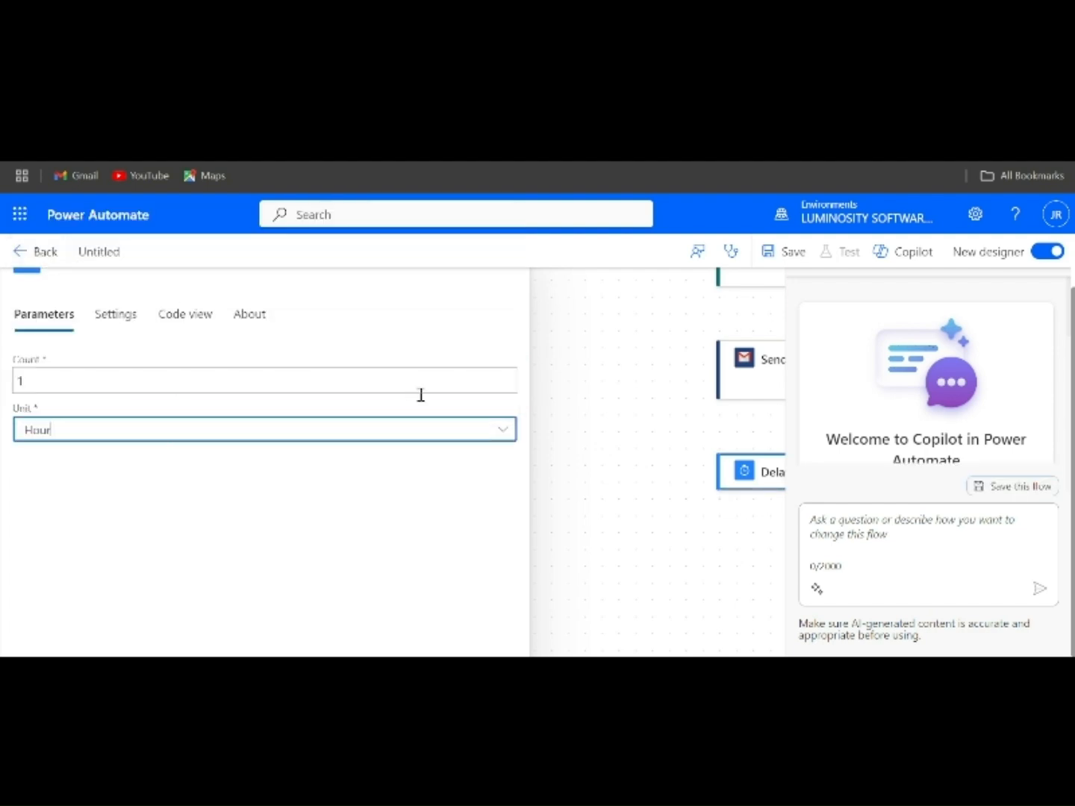
{"action": "left_click", "coordinate": [591, 457]}
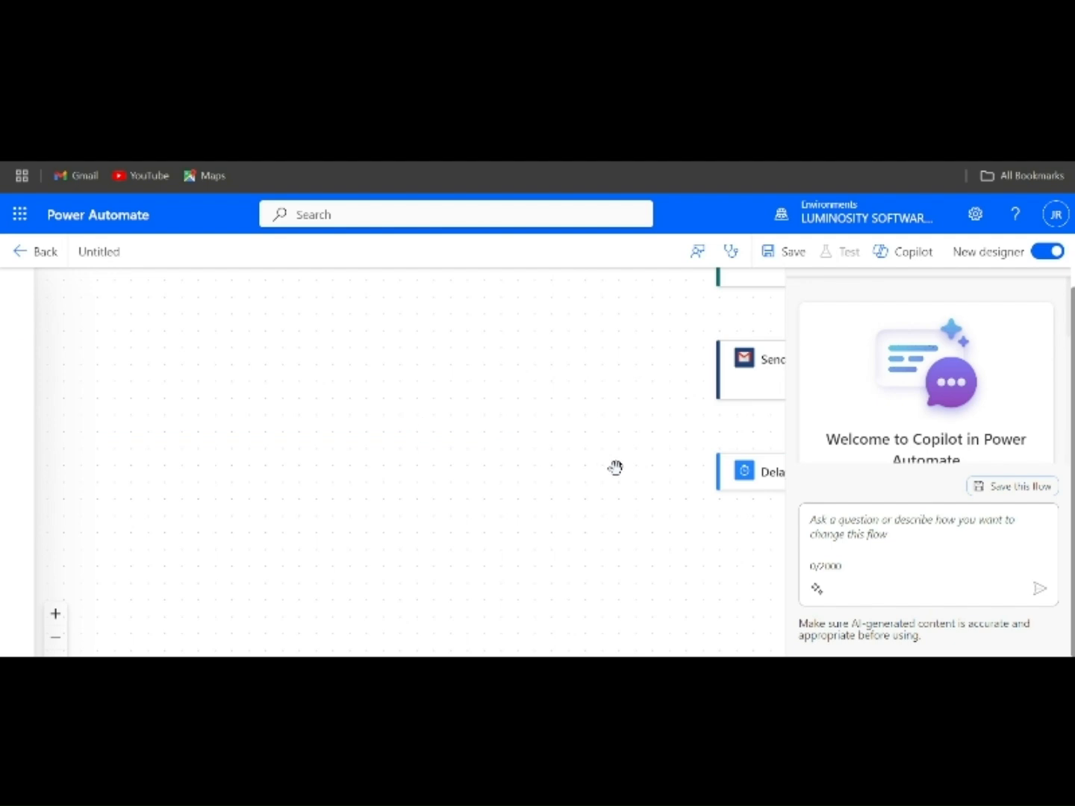
{"action": "left_click_drag", "start_coordinate": [615, 468], "coordinate": [317, 556]}
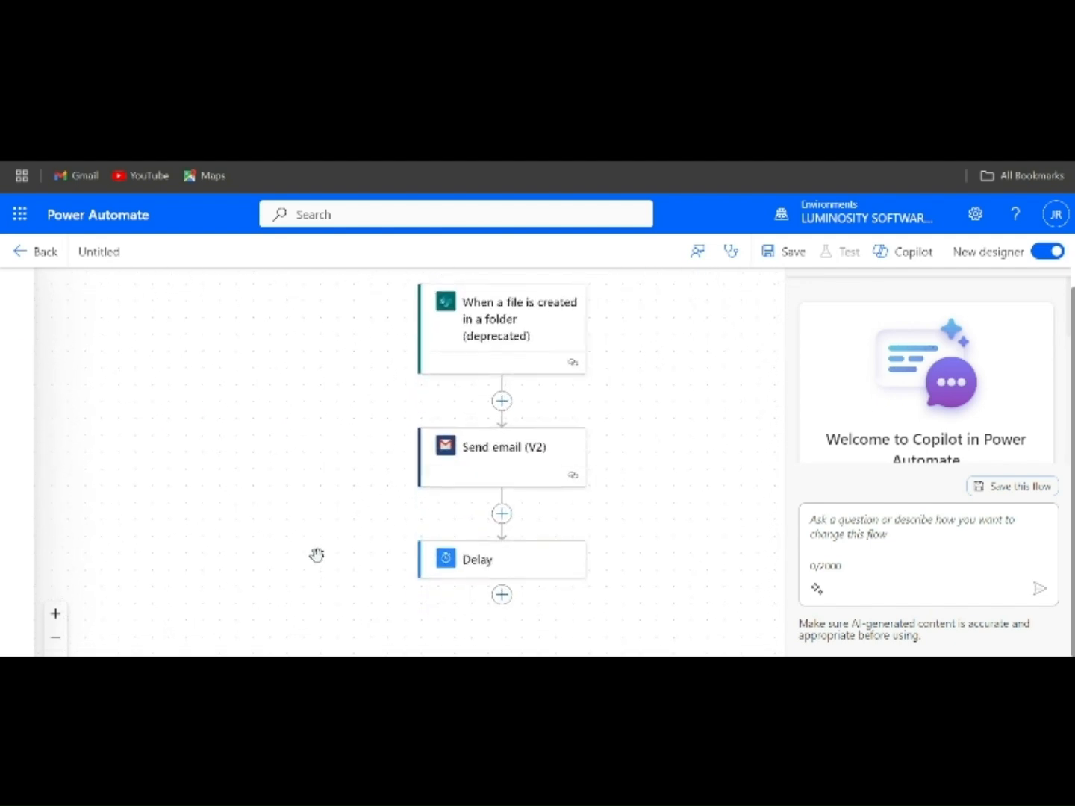
{"action": "left_click", "coordinate": [778, 263]}
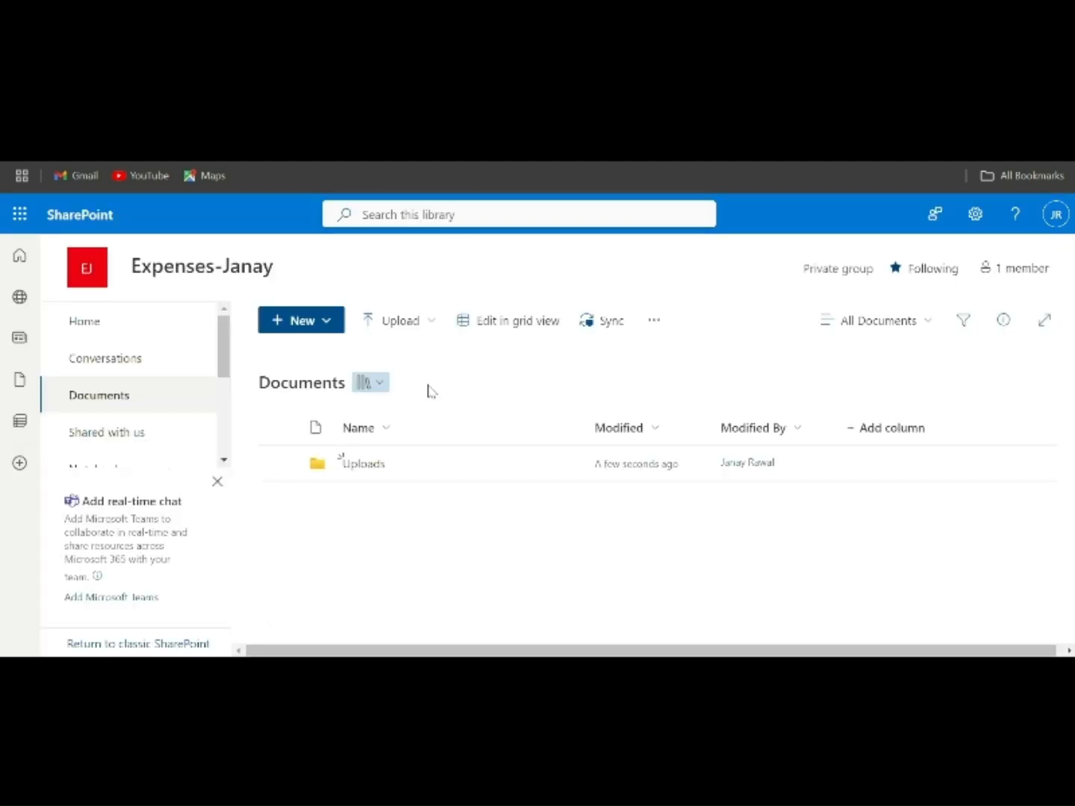
- Switch to SharePoint and create a Word document containing "Hey" in the Uploads folder under Documents
{"action": "left_click", "coordinate": [349, 464]}
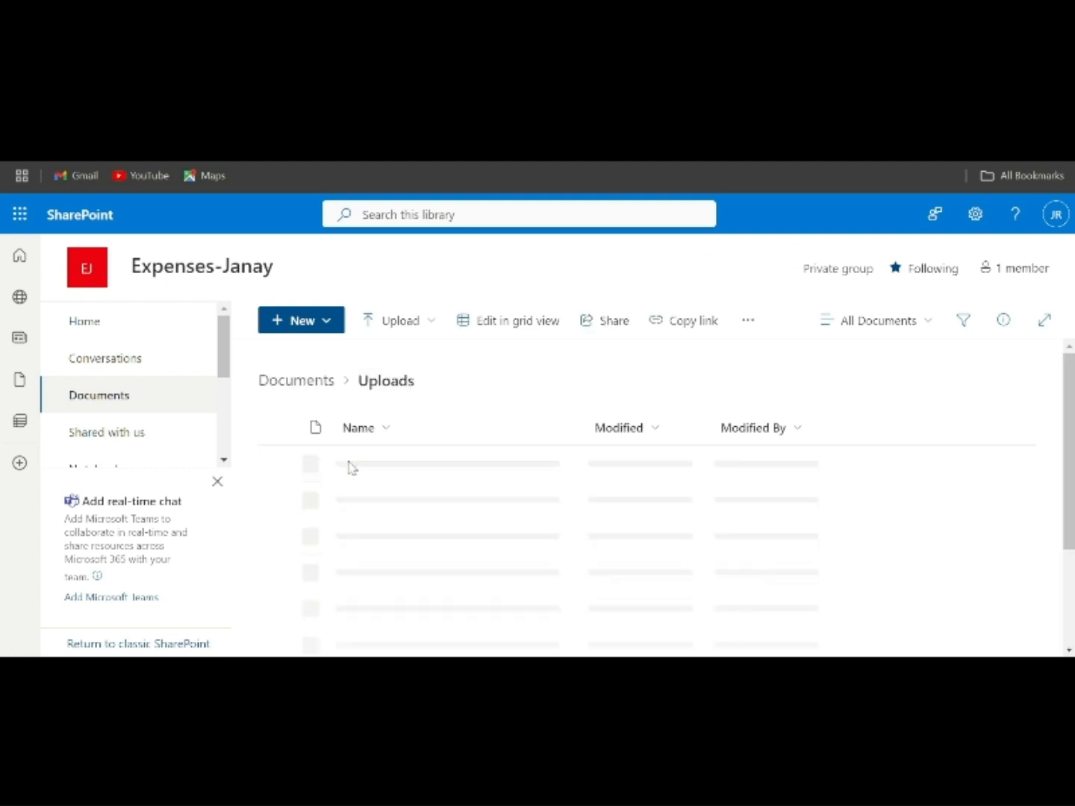
{"action": "left_click", "coordinate": [298, 334]}
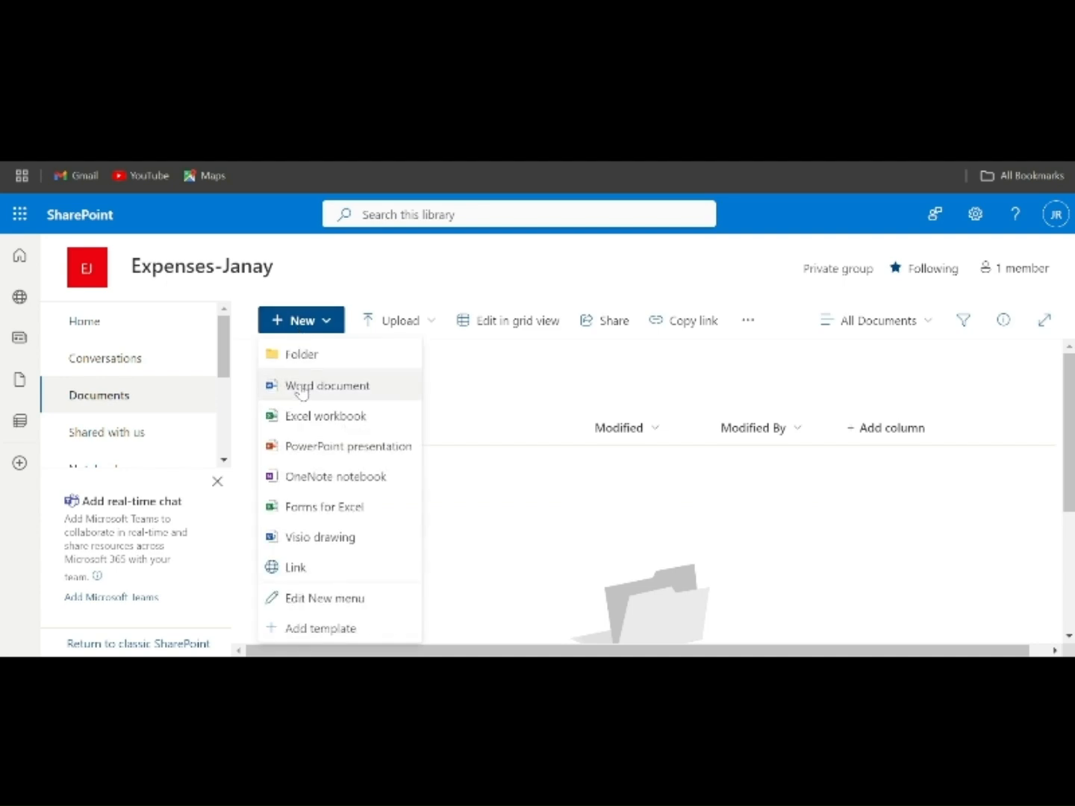
{"action": "left_click", "coordinate": [301, 387]}
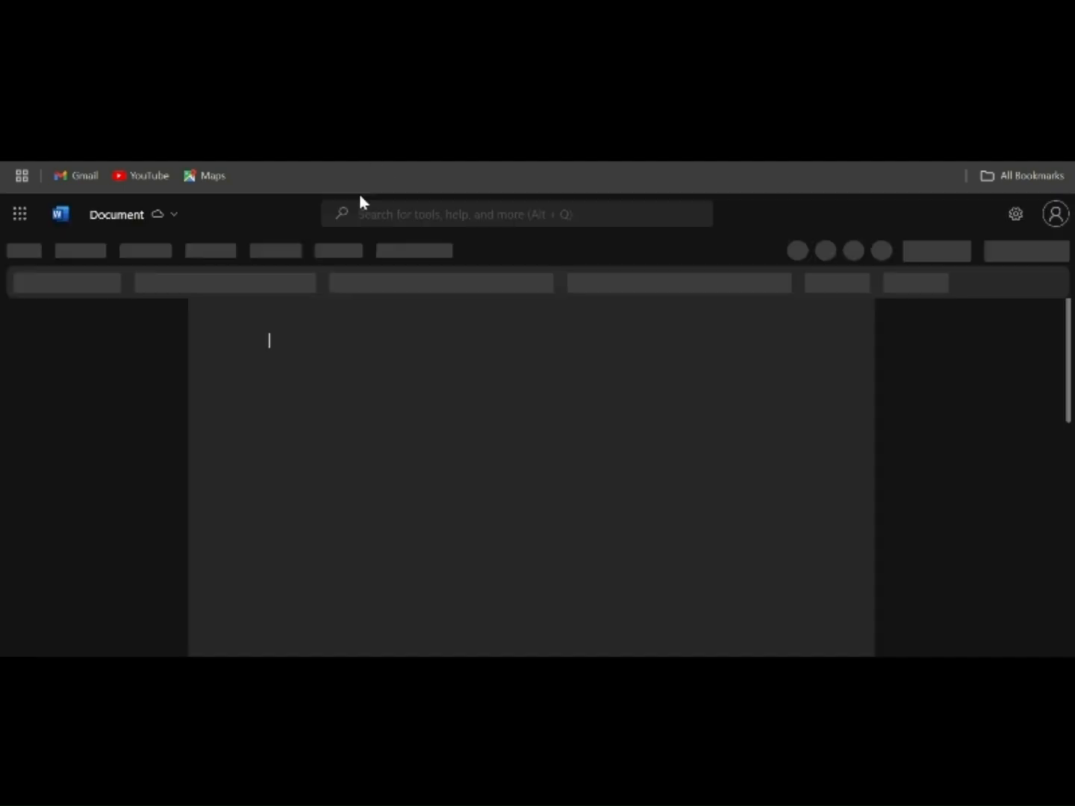
{"action": "type", "text": "Hey"}
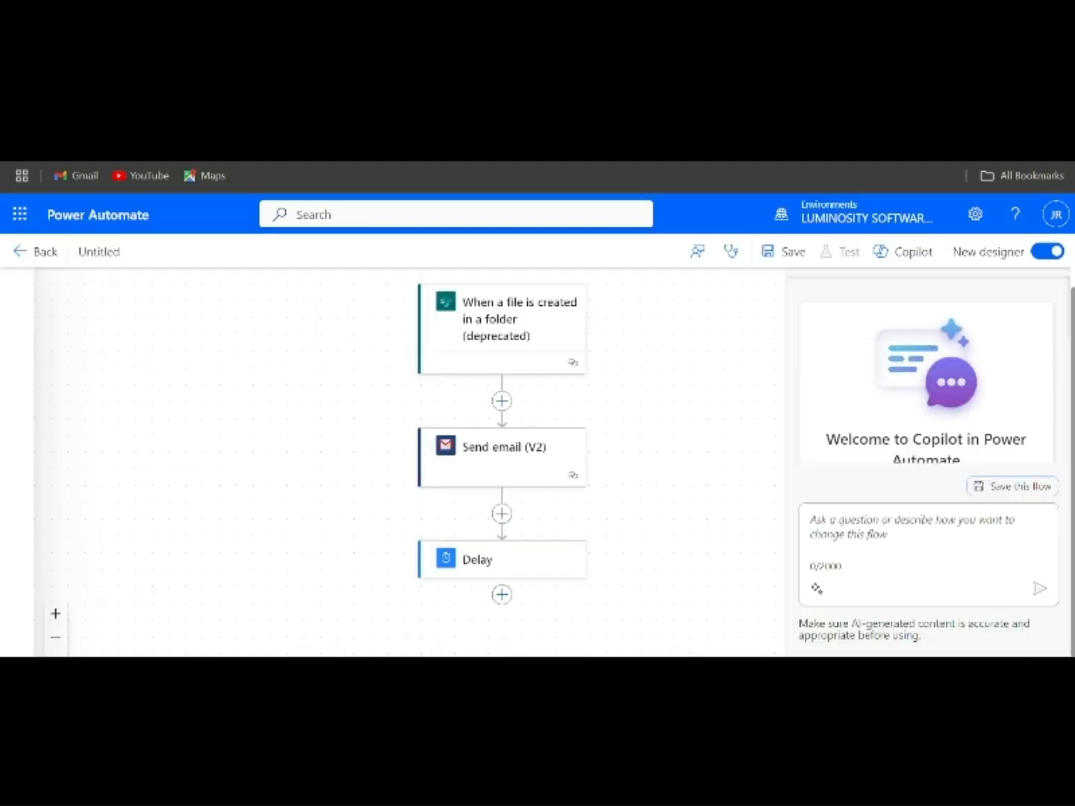
- Open the Document.docx link in the "New File Uploaded" email in Outlook, and return to the flow in Power Automate
{"action": "scroll", "coordinate": [490, 401], "scroll_direction": "down", "scroll_amount": 1}
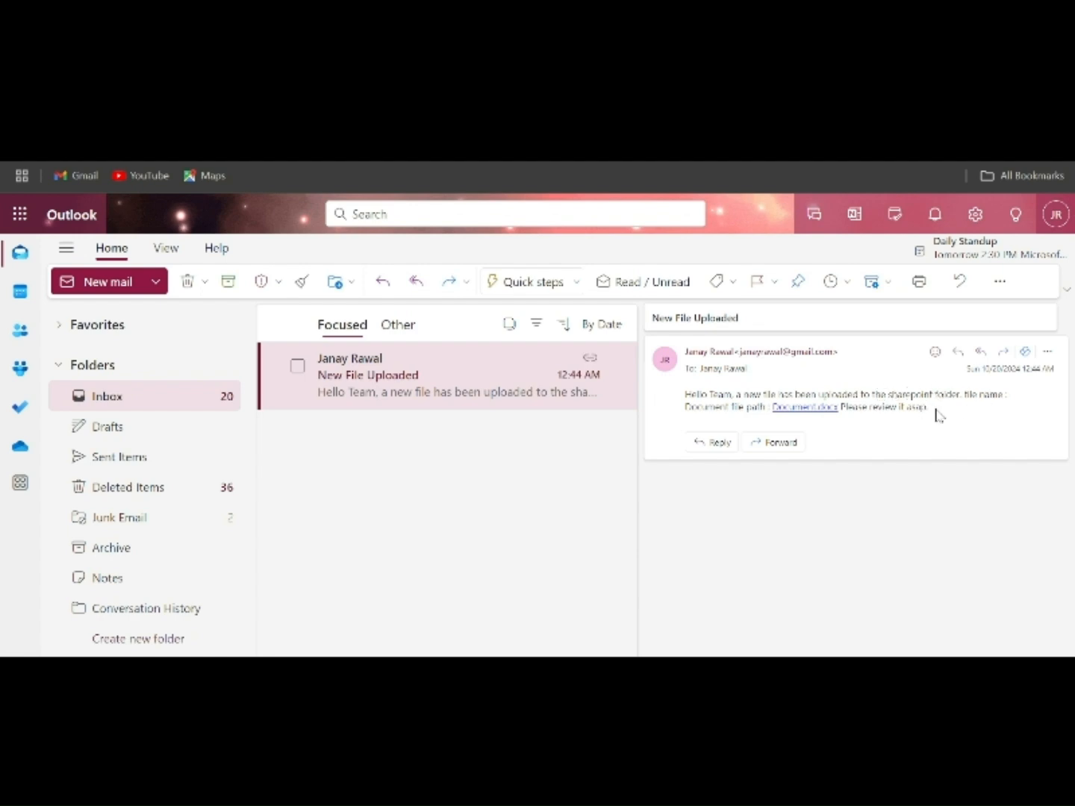
{"action": "left_click", "coordinate": [801, 407]}
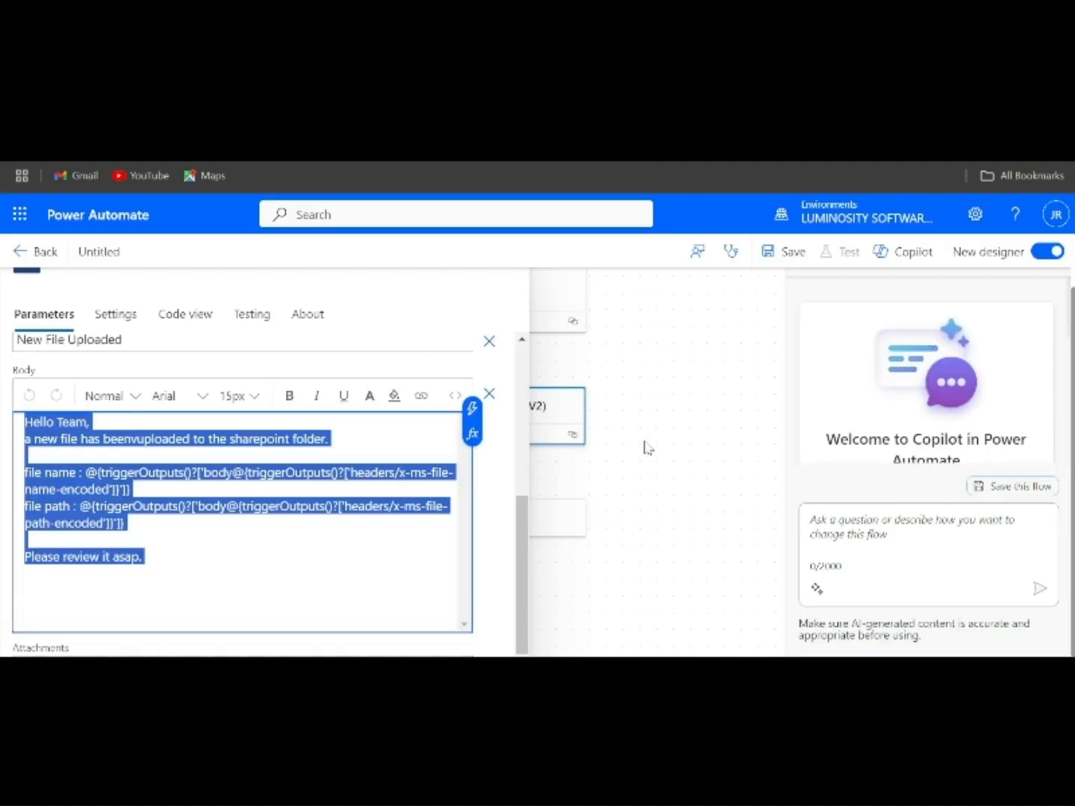
{"action": "left_click", "coordinate": [642, 440]}
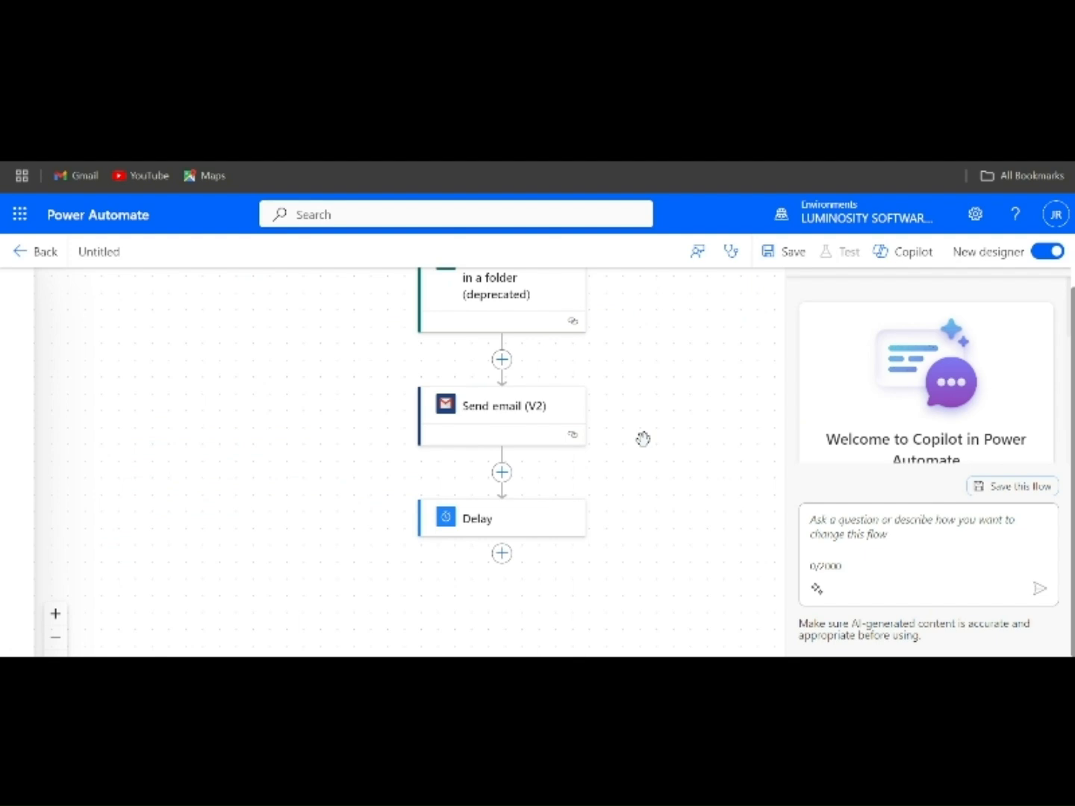